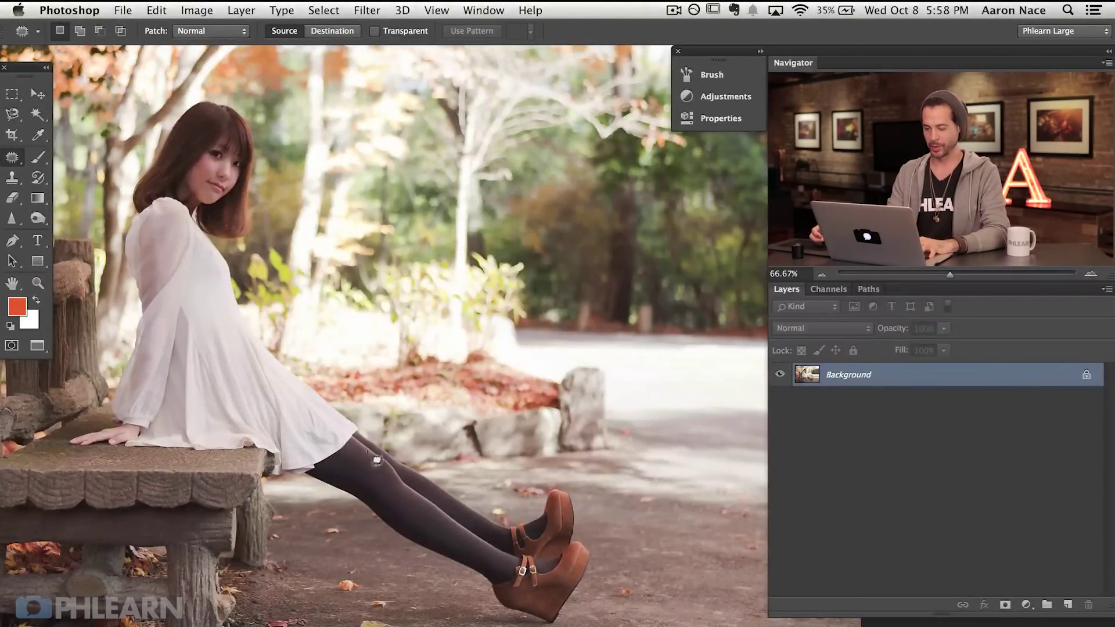
Step: Activate the Patch Tool and duplicate the Background layer to retouch on a copy
drag(306, 469, 296, 446)
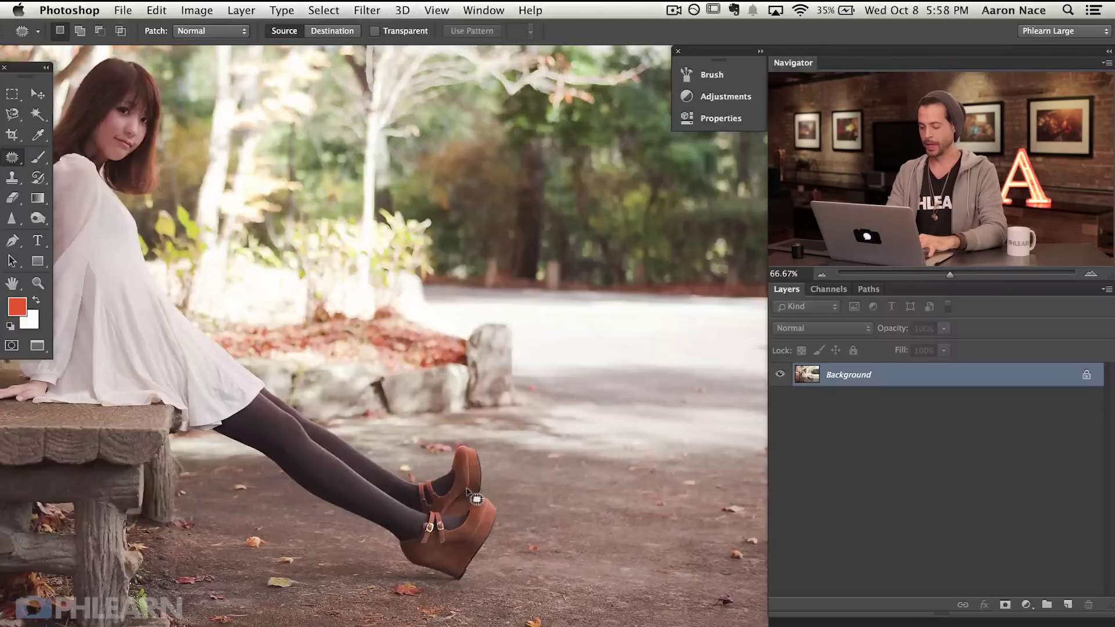
key(super+equal)
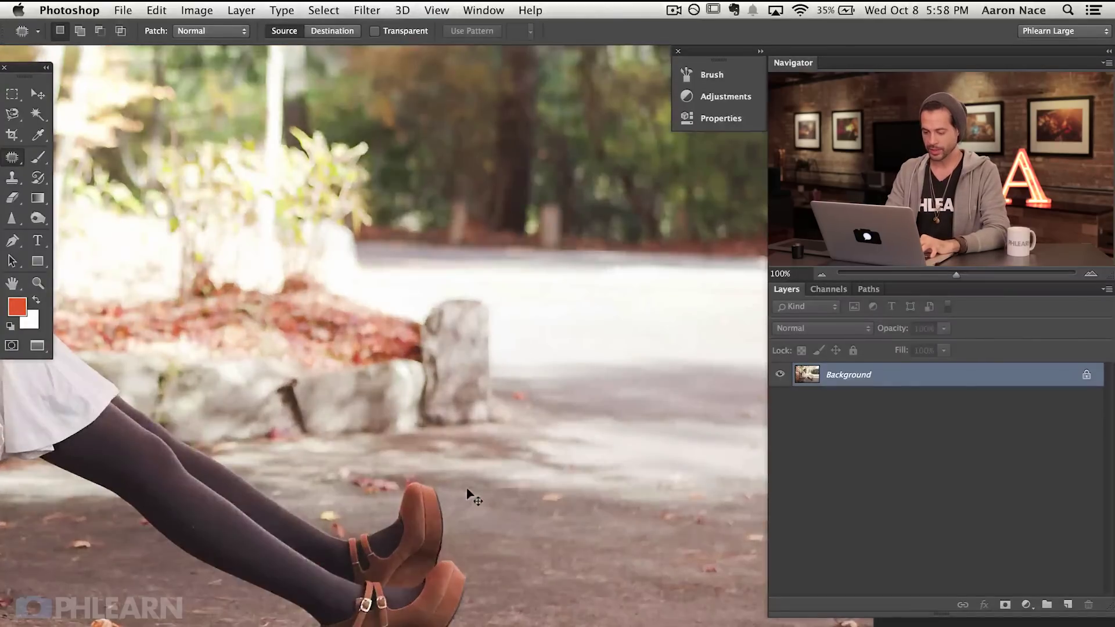
key(super+equal)
drag(295, 475, 464, 68)
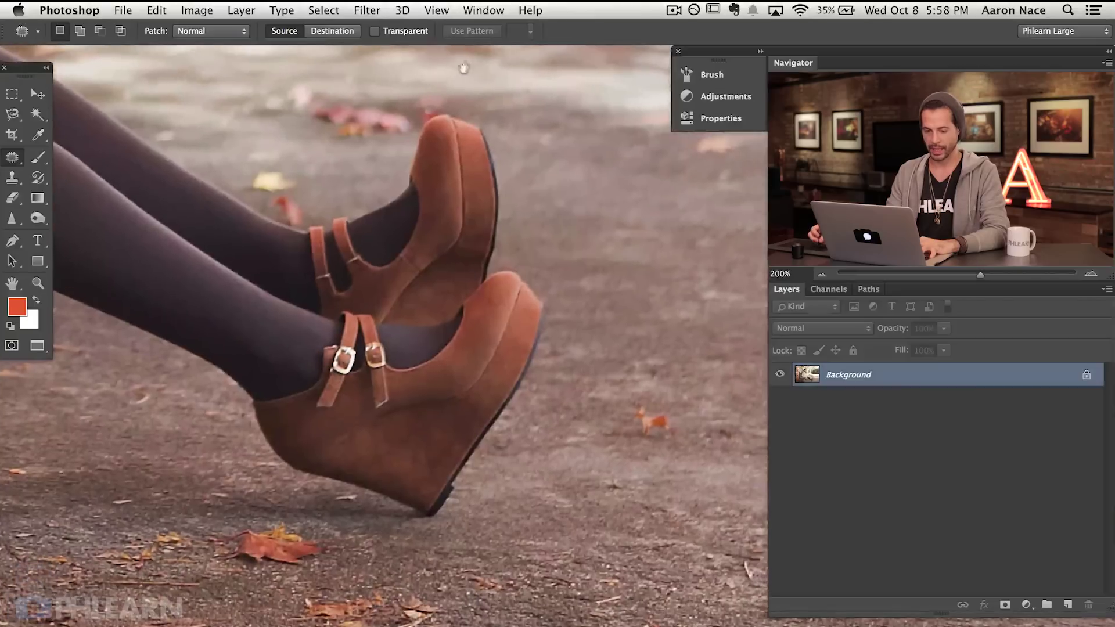
right_click(13, 159)
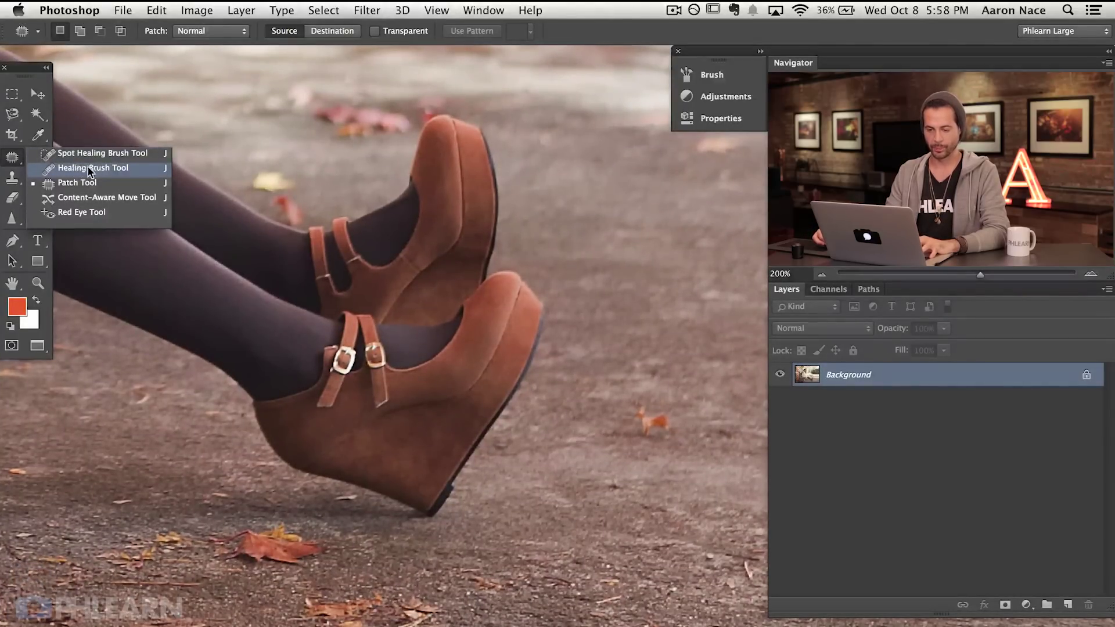
click(85, 184)
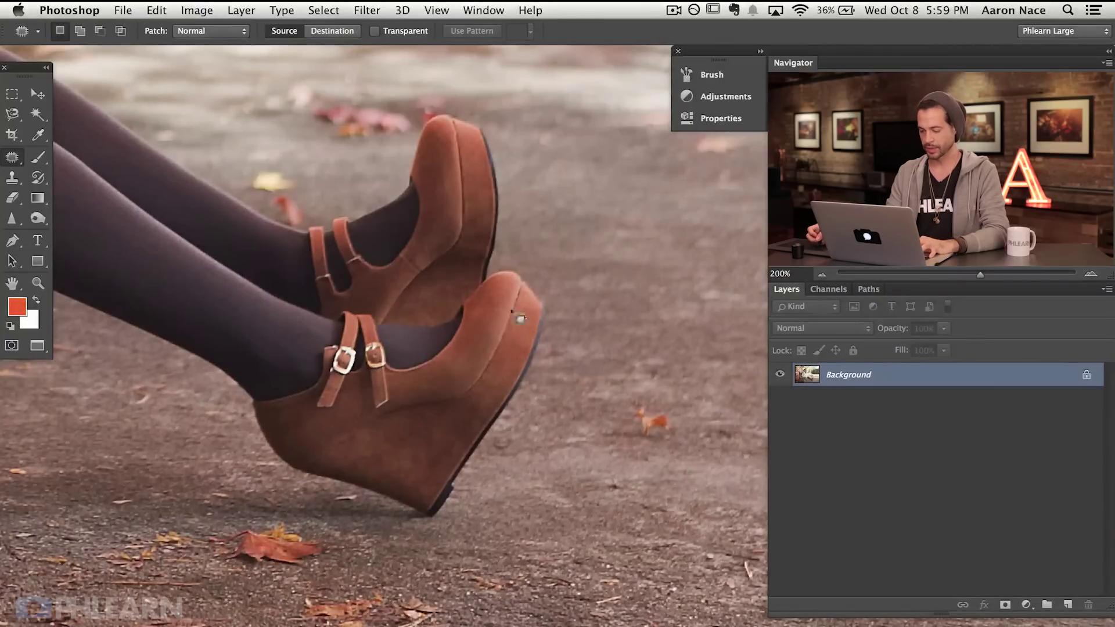
drag(605, 358, 344, 361)
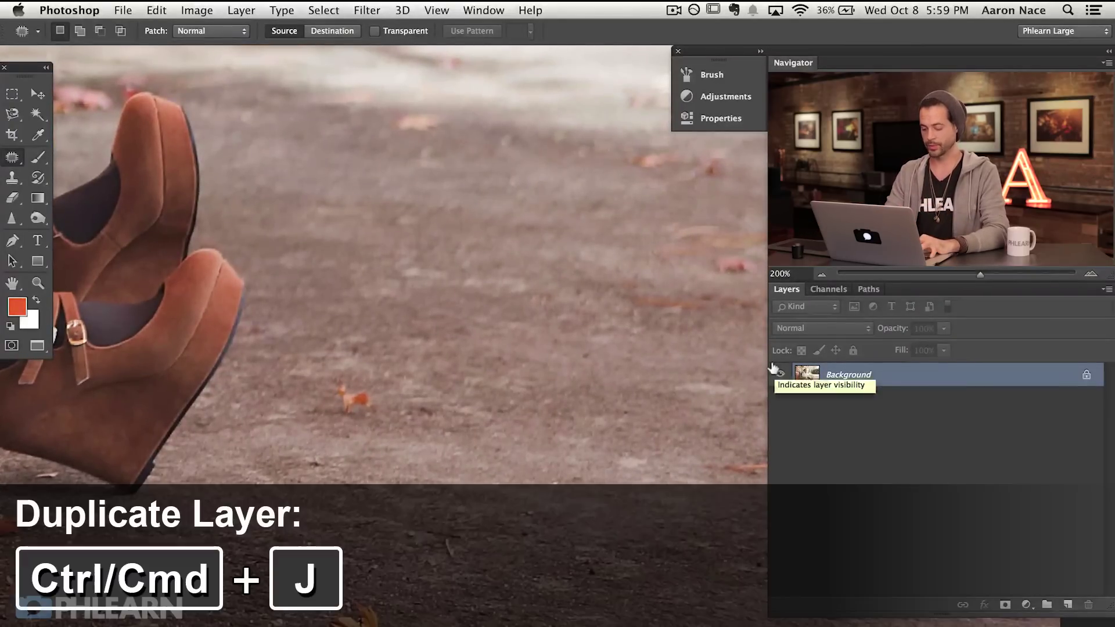
key(super+j)
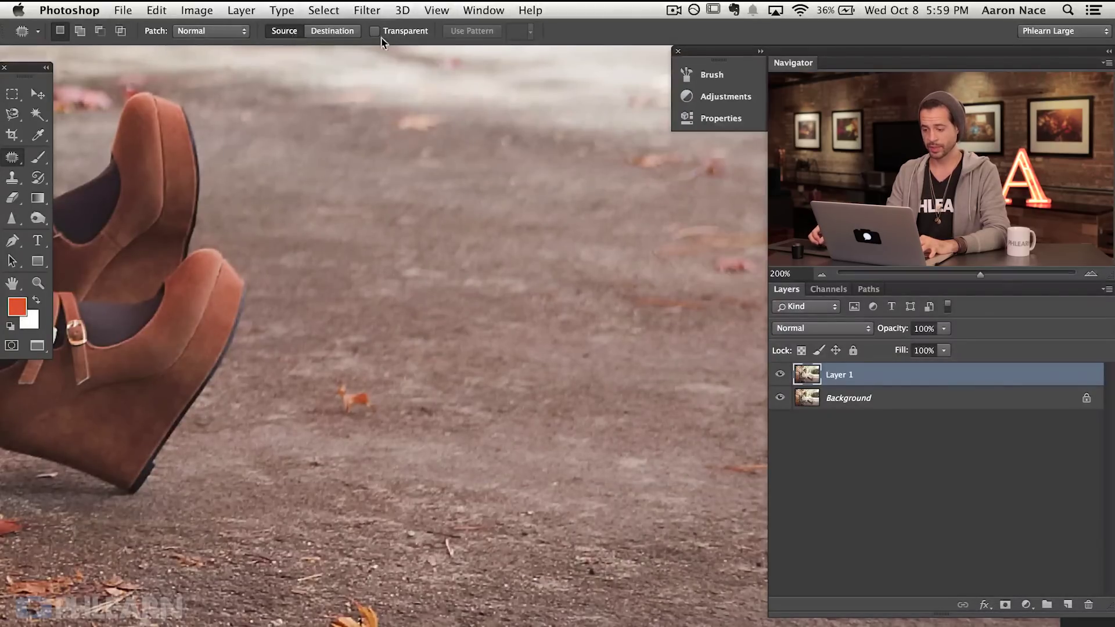
Step: Patch out the small orange leaf beside the front shoe, sampling clean pavement to the right of the leaf
drag(530, 401, 438, 378)
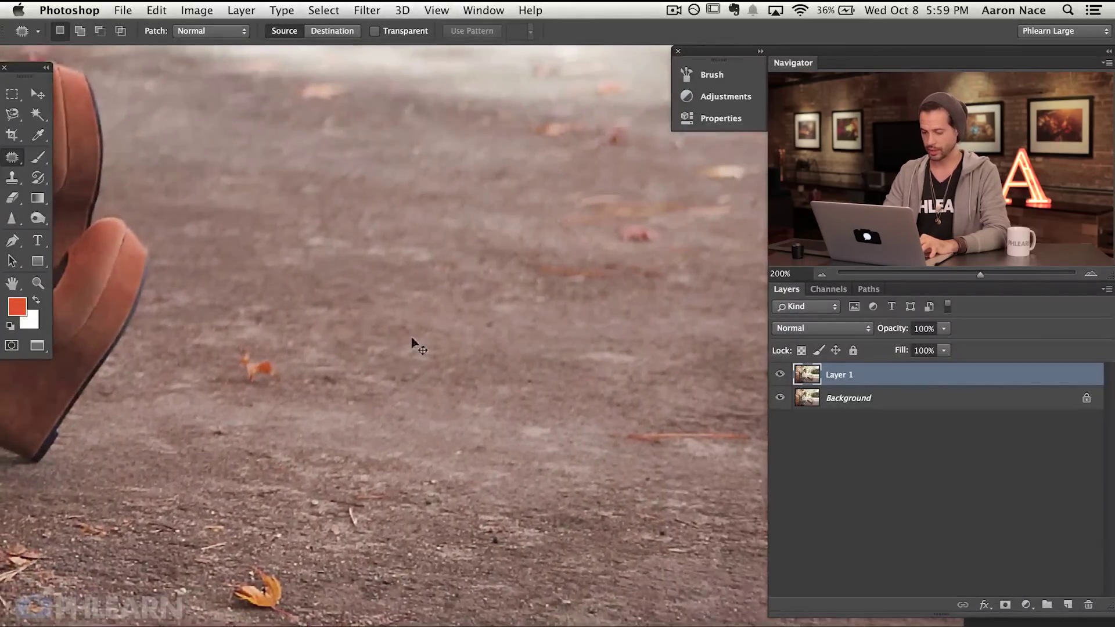
key(super+plus)
drag(261, 443, 527, 455)
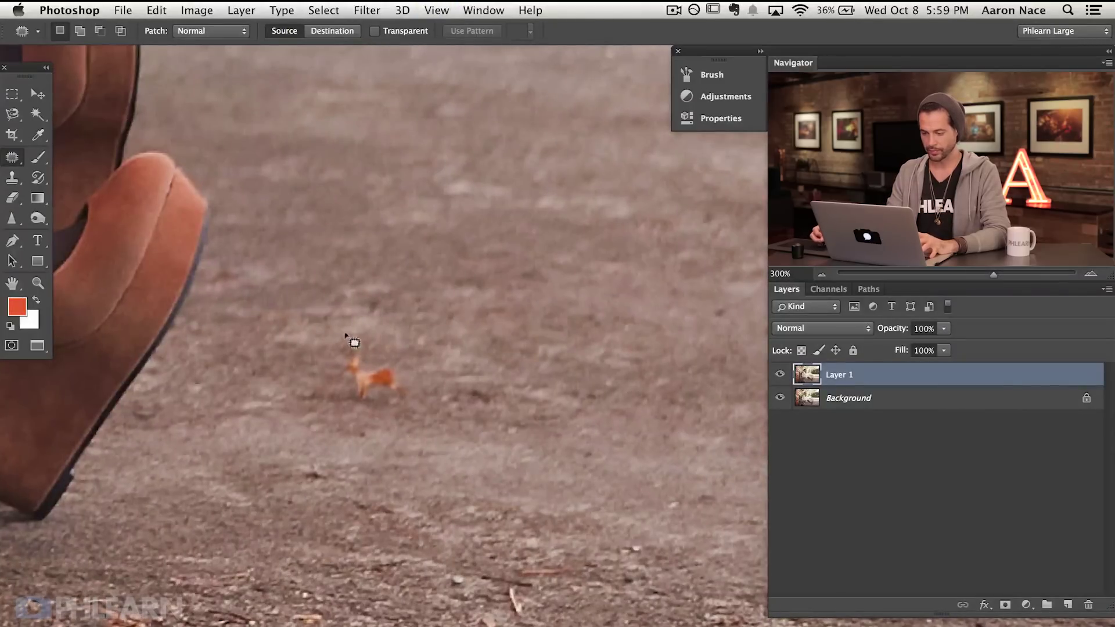
mouse_move(298, 365)
mouse_down()
mouse_move(292, 394)
mouse_move(330, 413)
mouse_up()
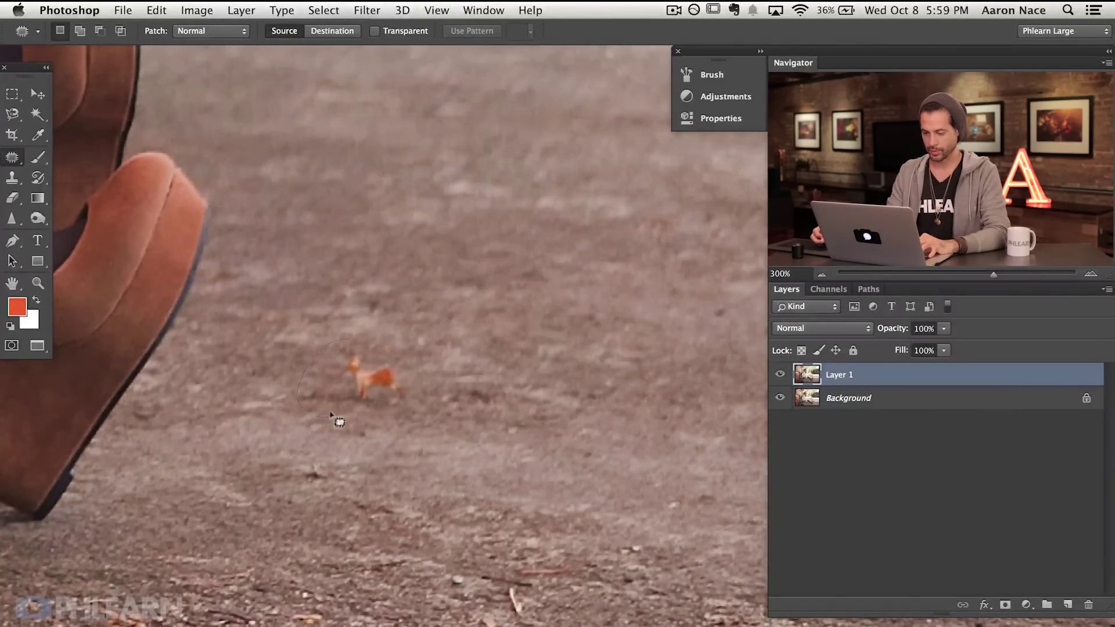
drag(374, 330, 388, 335)
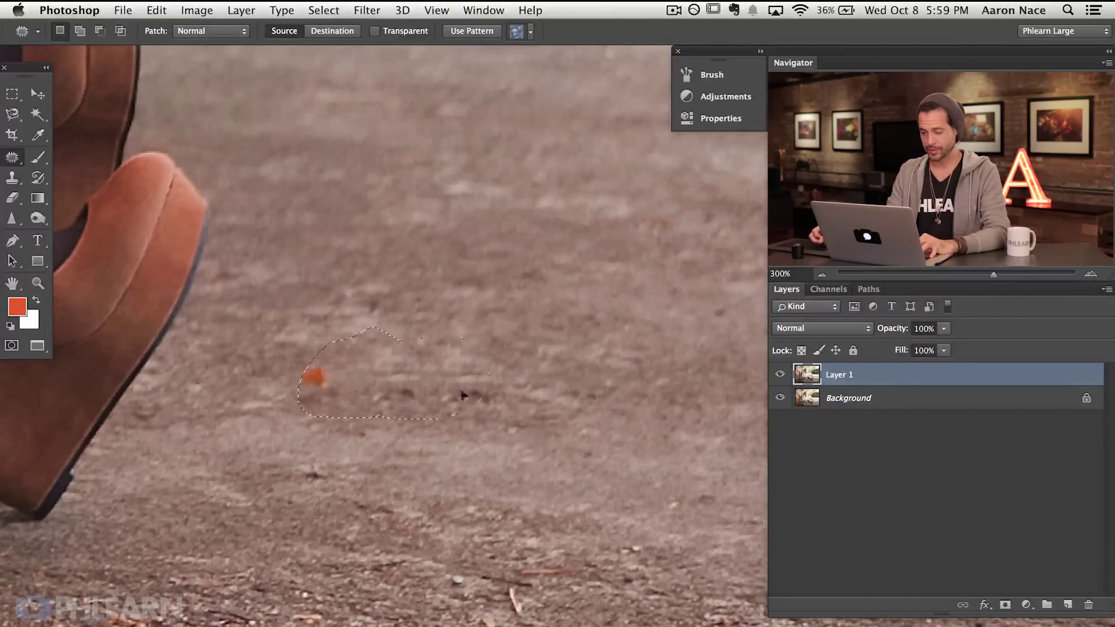
drag(522, 393, 604, 395)
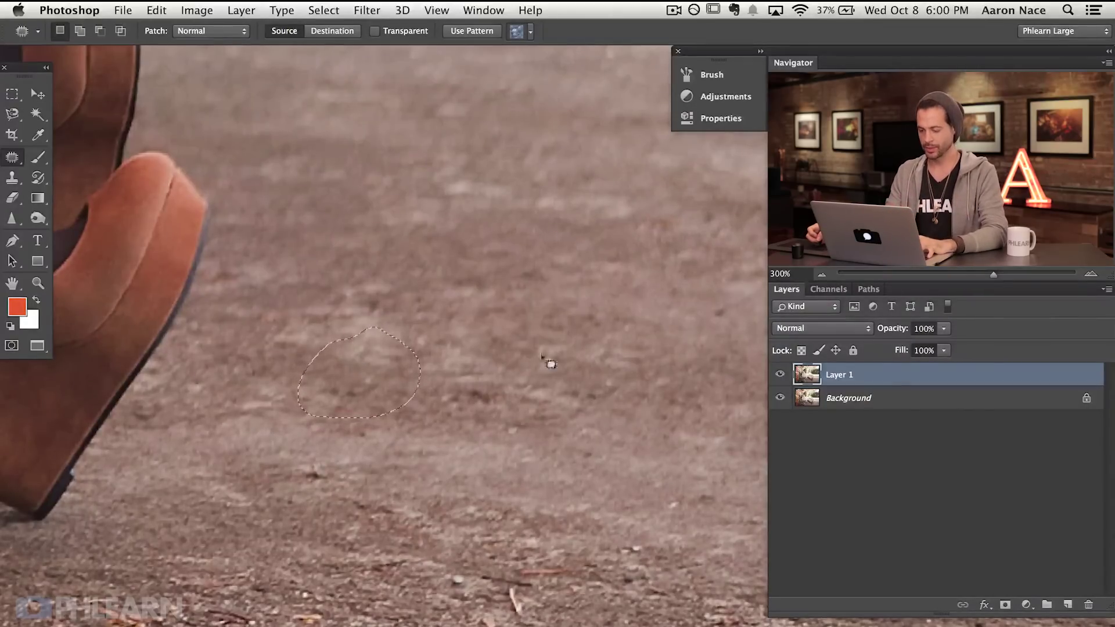
Step: Patch out the long thin orange leaf lying on the pavement, sampling clean ground up and to the left of it
scroll(551, 364, down, 15)
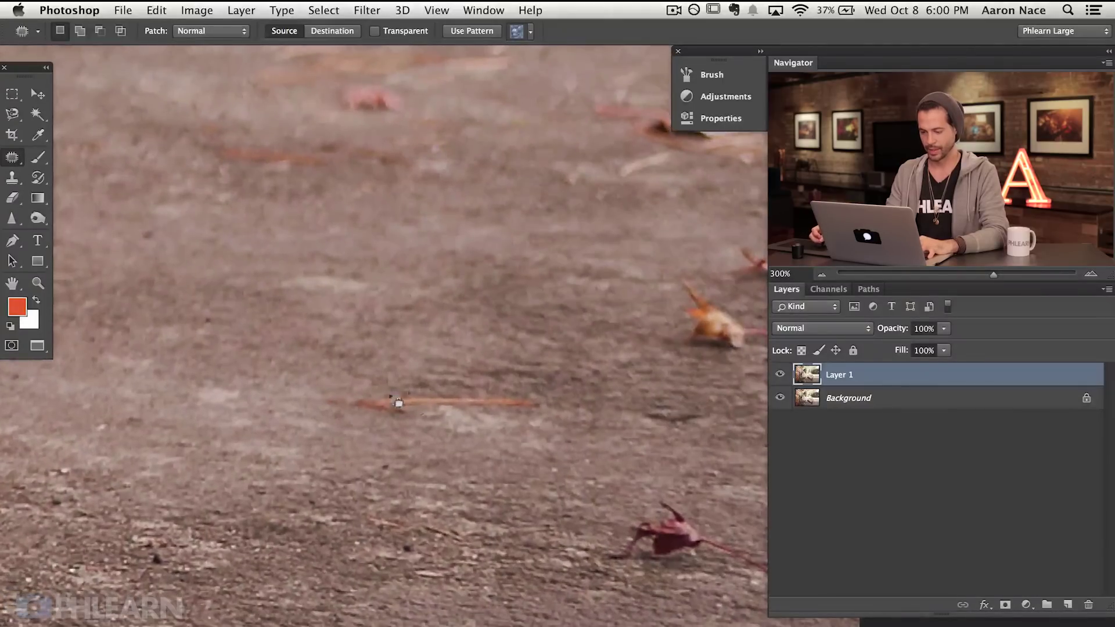
drag(368, 381, 306, 390)
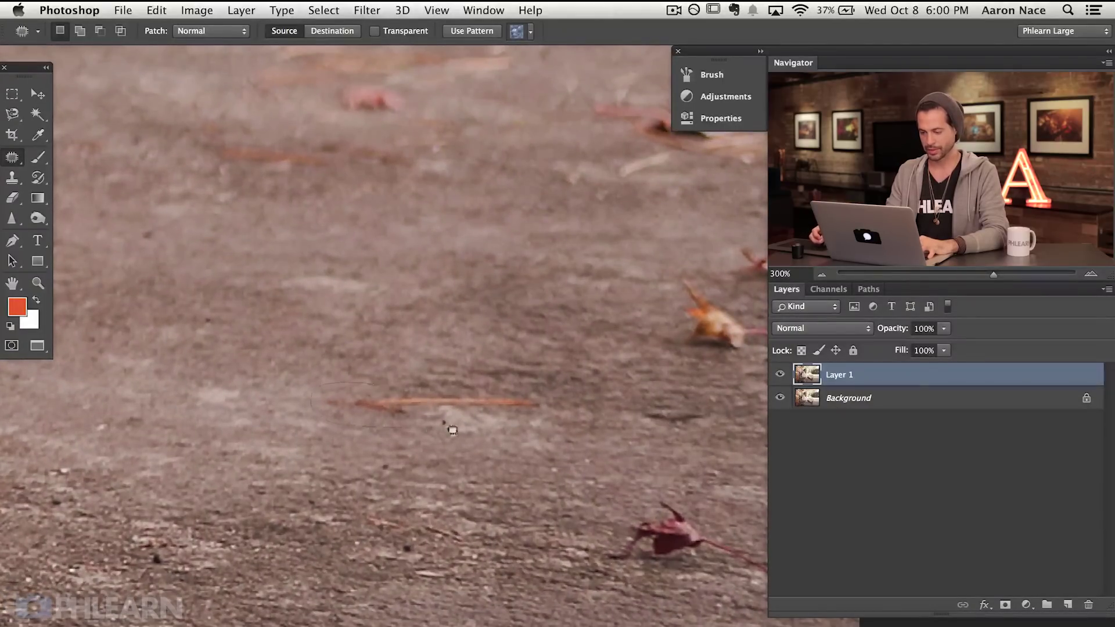
drag(540, 390, 547, 388)
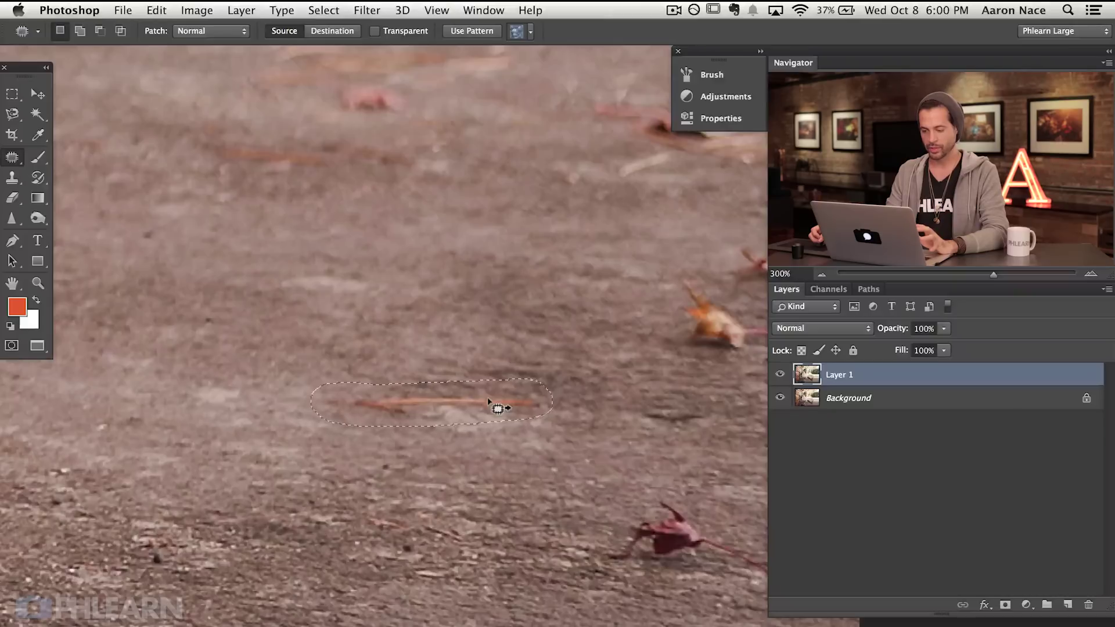
drag(488, 401, 375, 365)
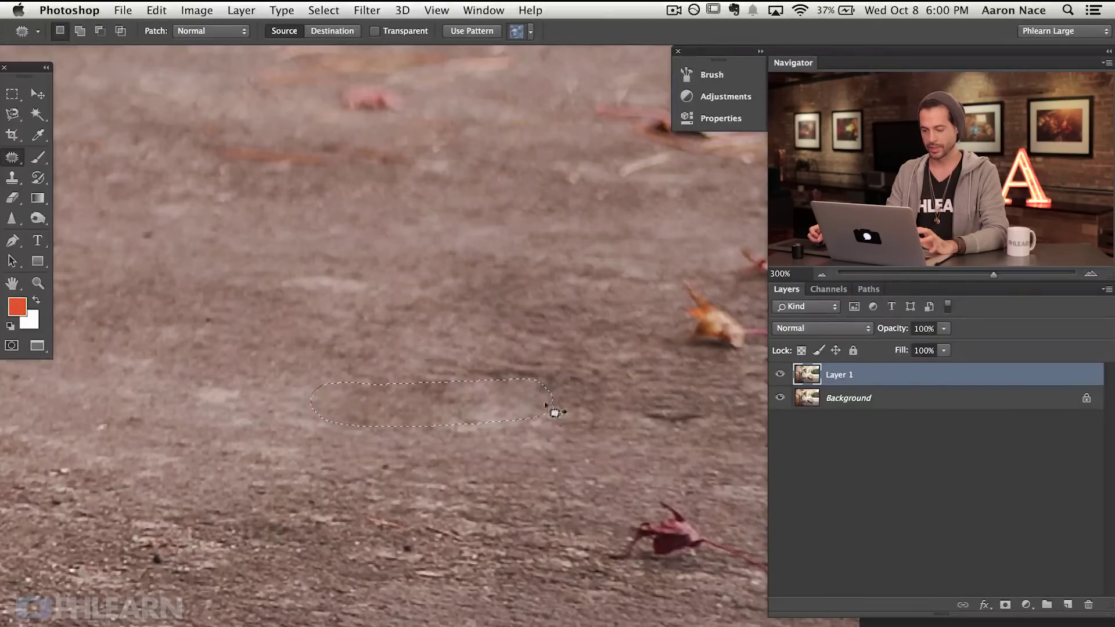
key(super+minus)
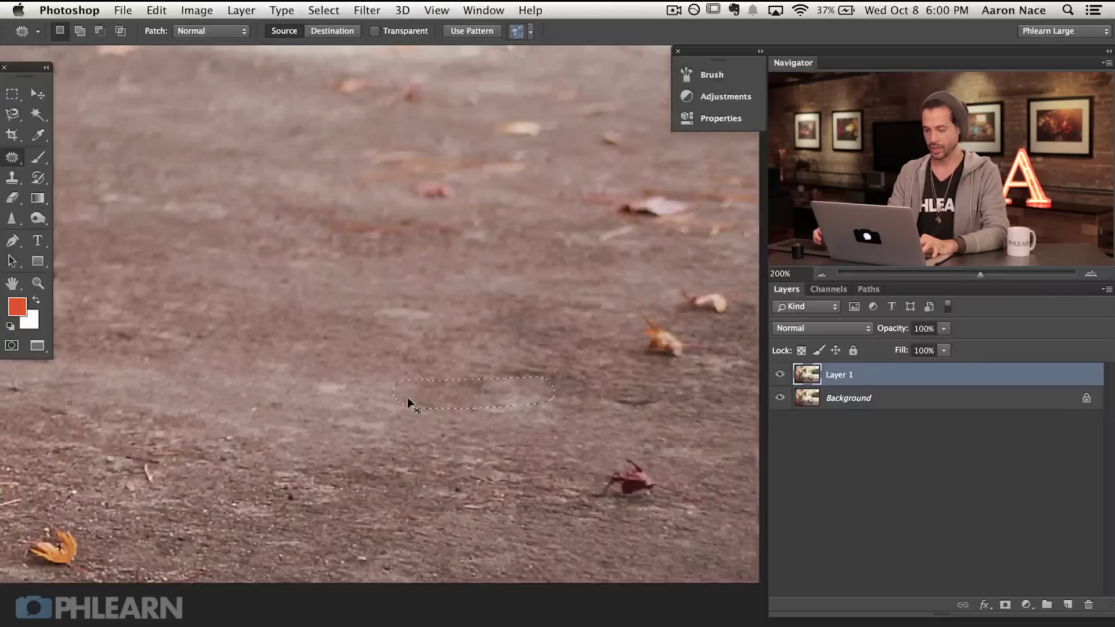
key(super+minus)
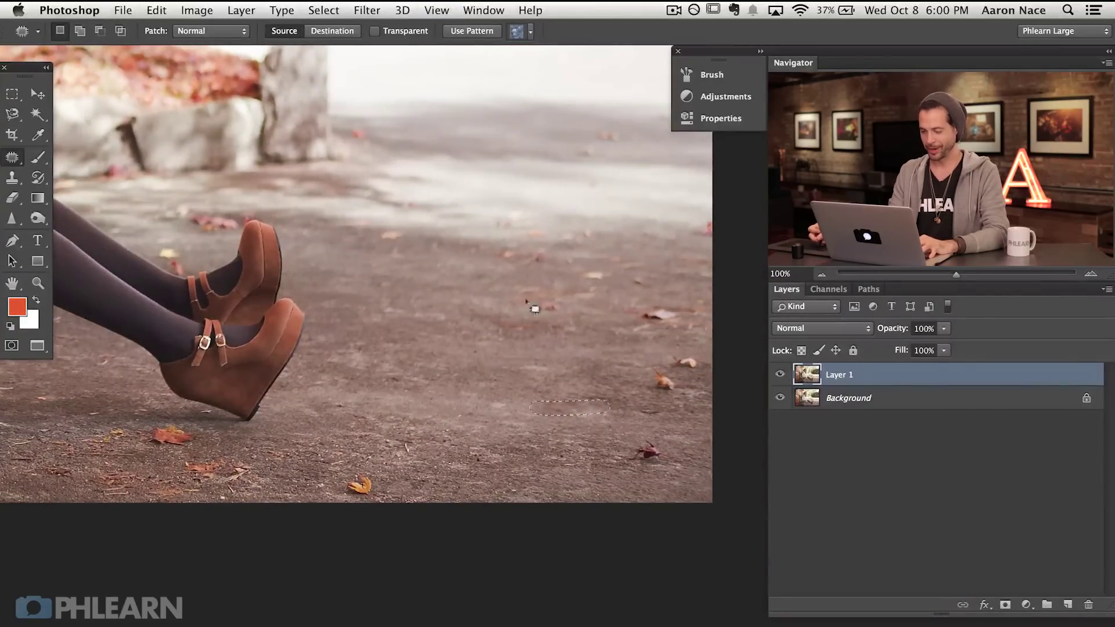
Step: Try patching the selected pavement strip with the front edge of the shoe as the sampled area
drag(490, 395, 274, 370)
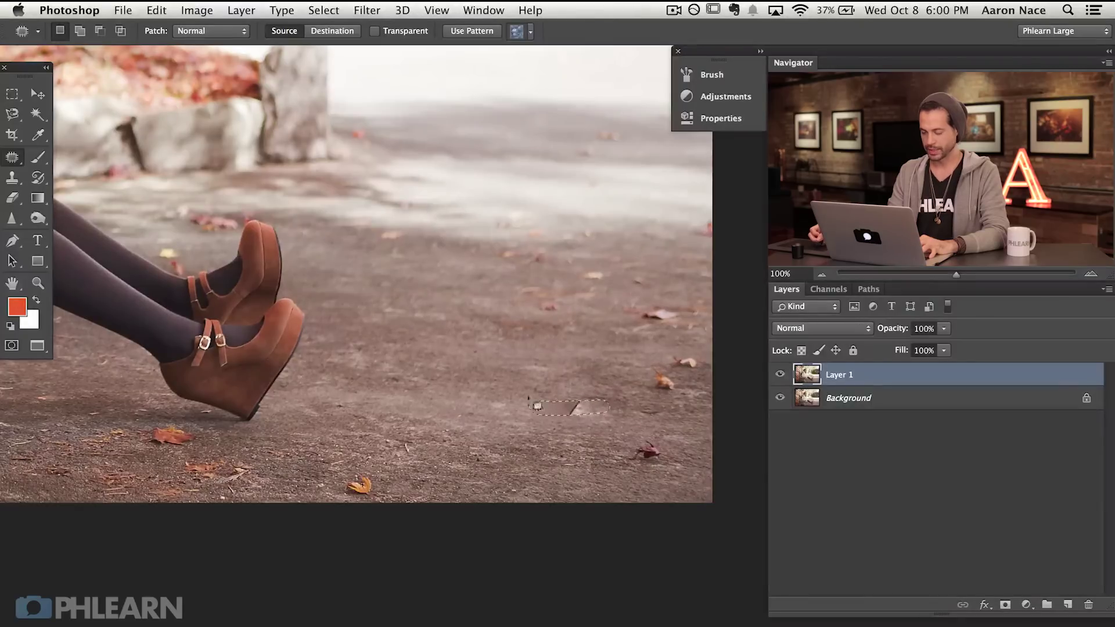
key(super+plus)
key(super+plus)
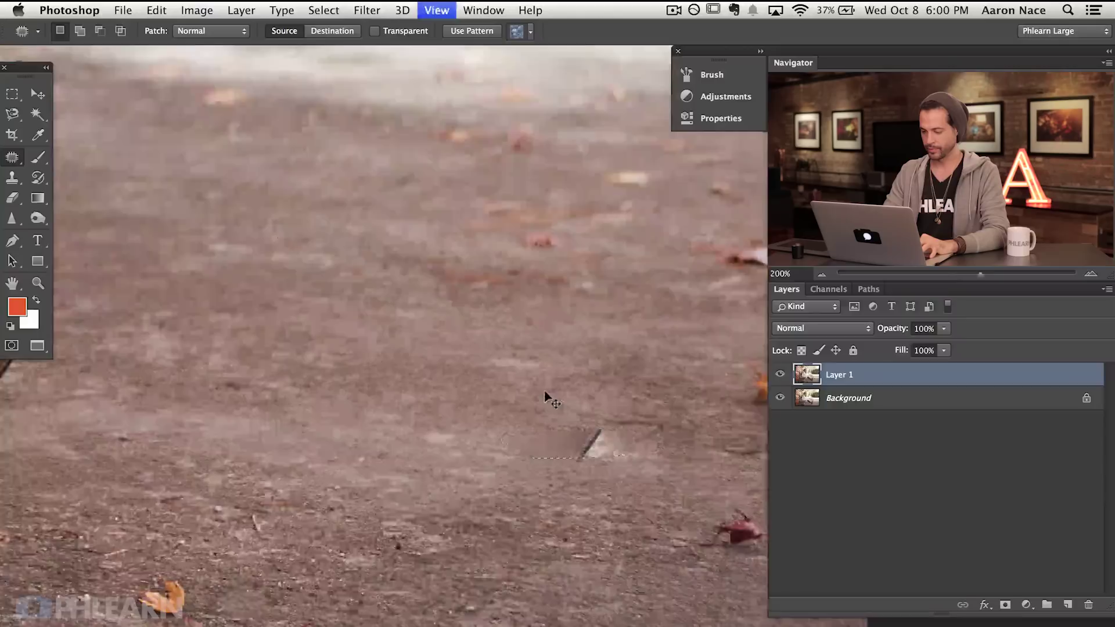
Step: Patch the selected pavement strip again from clean ground up and to its left, and deselect it
drag(493, 491, 368, 453)
drag(474, 438, 330, 382)
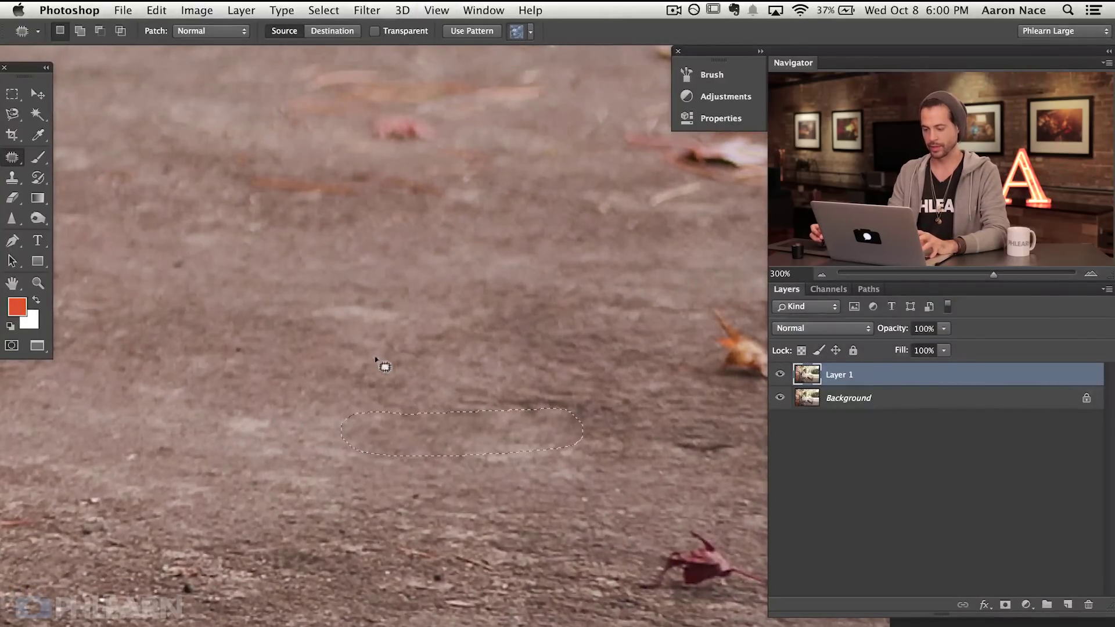
key(super+minus)
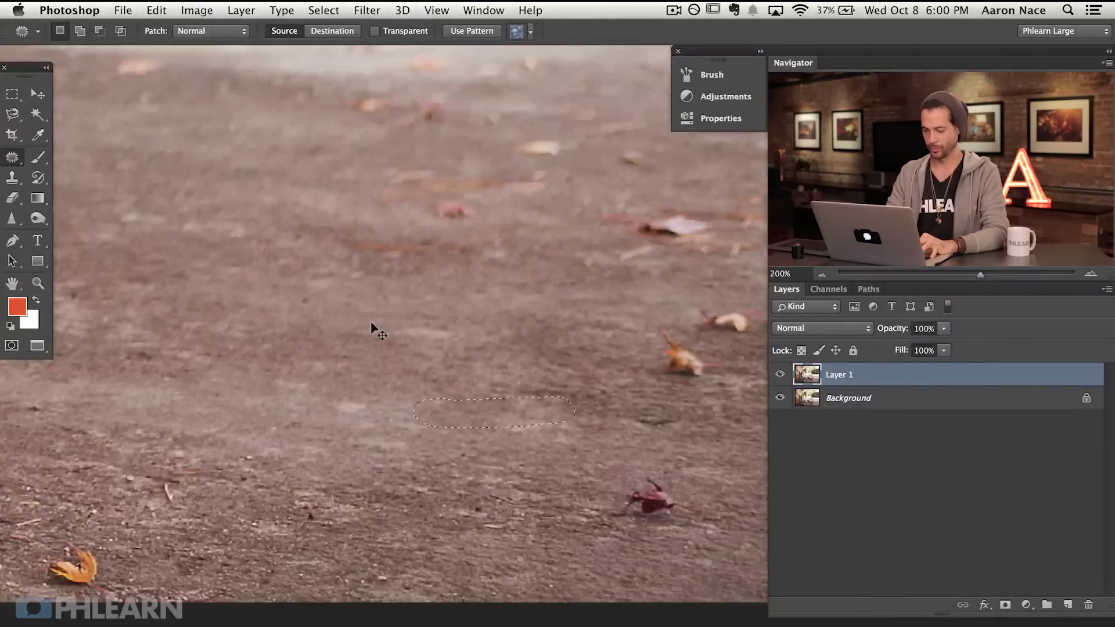
key(super+plus)
drag(460, 504, 284, 358)
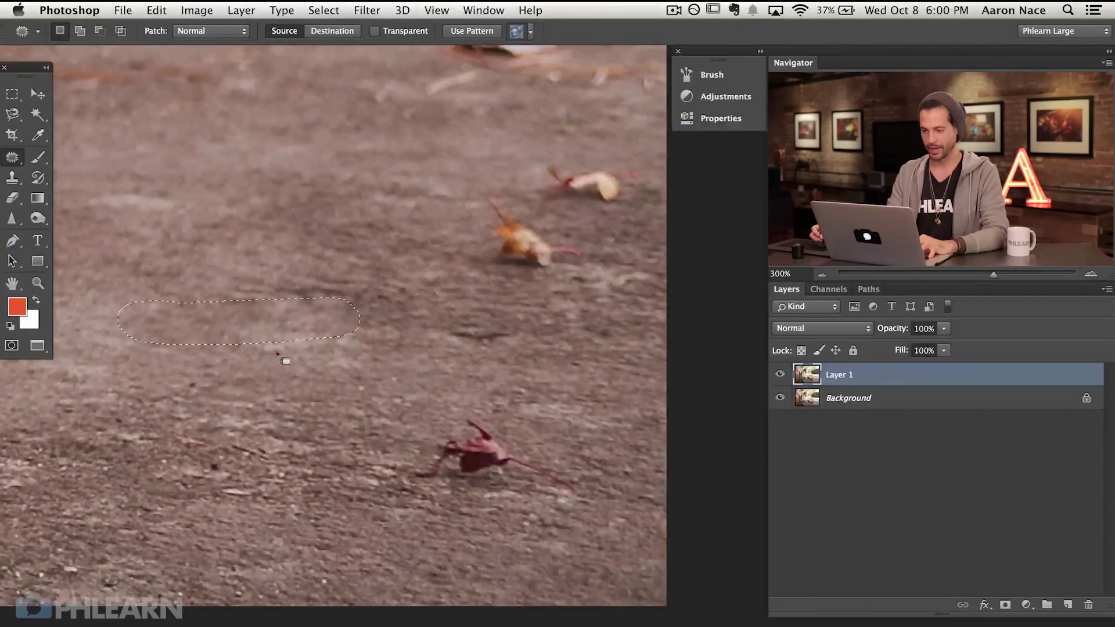
key(super+d)
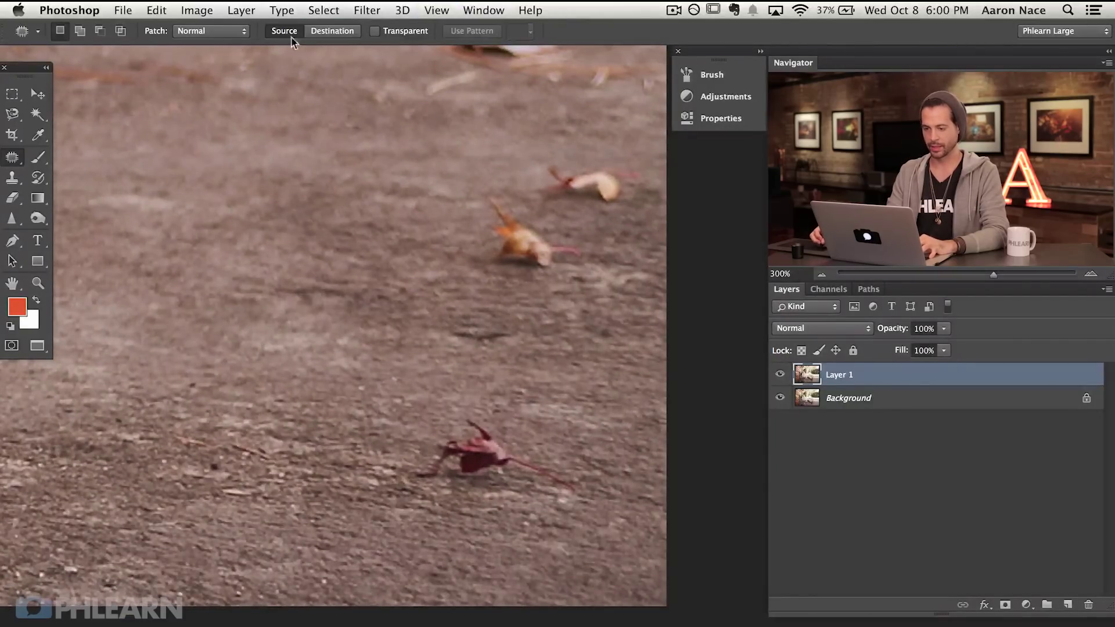
Step: Set the Patch Tool to Destination and try copying the dark red leaf onto clean pavement to its left
click(334, 34)
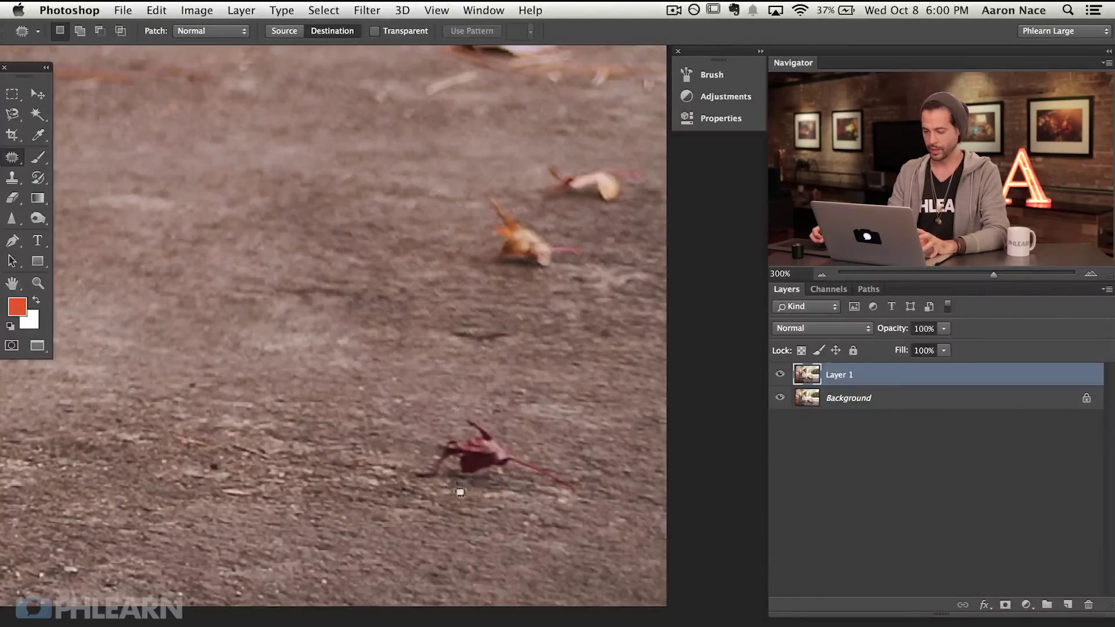
drag(460, 492, 581, 509)
mouse_move(517, 417)
mouse_down()
mouse_move(480, 397)
mouse_move(265, 437)
mouse_move(172, 438)
mouse_up()
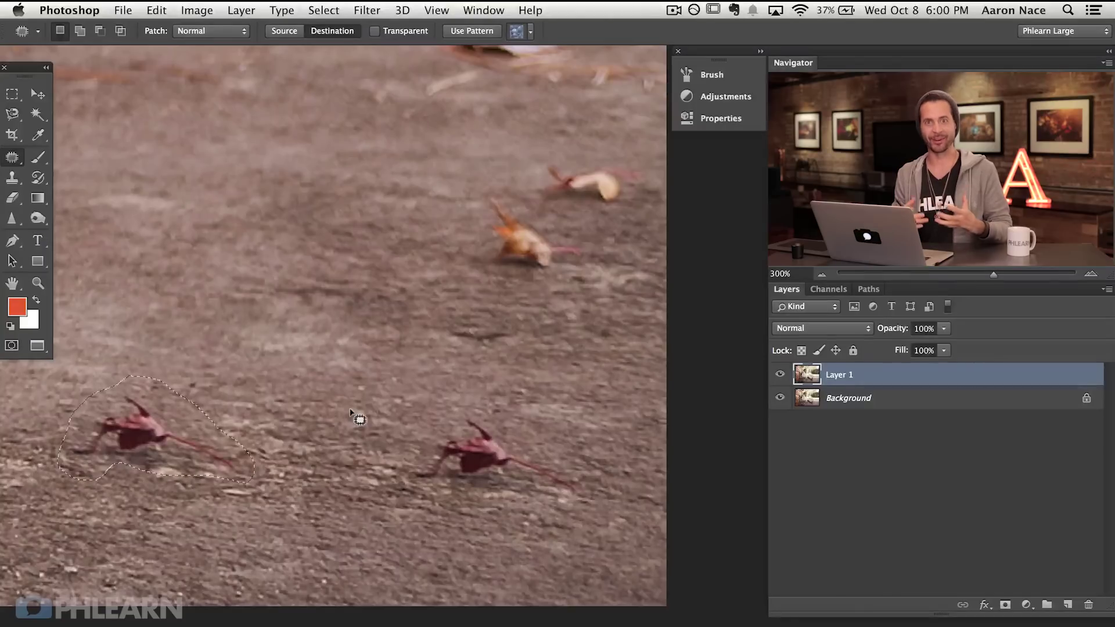
key(super+z)
key(super+d)
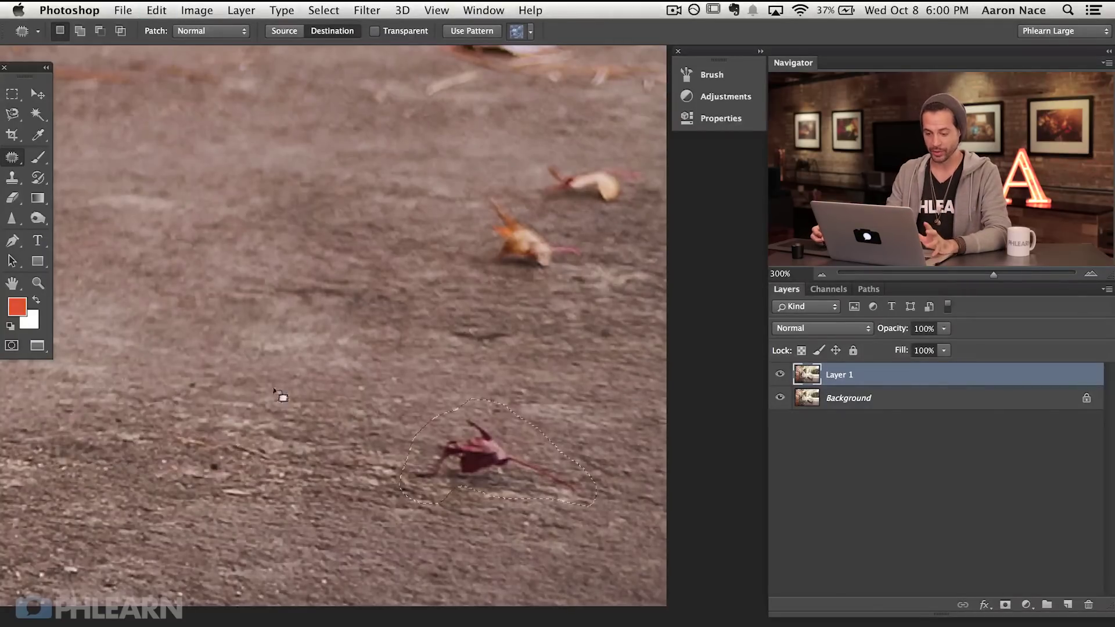
Step: Cover the dark red leaf with a patch of clean pavement from its left, and return the Patch Tool to Source
drag(167, 388, 87, 405)
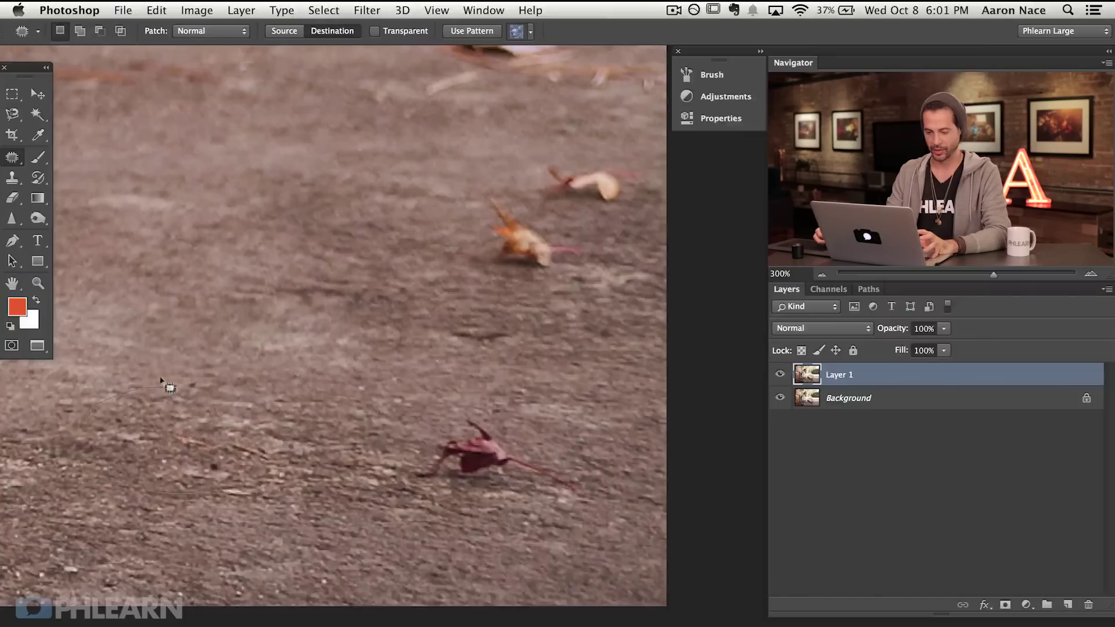
drag(163, 384, 488, 409)
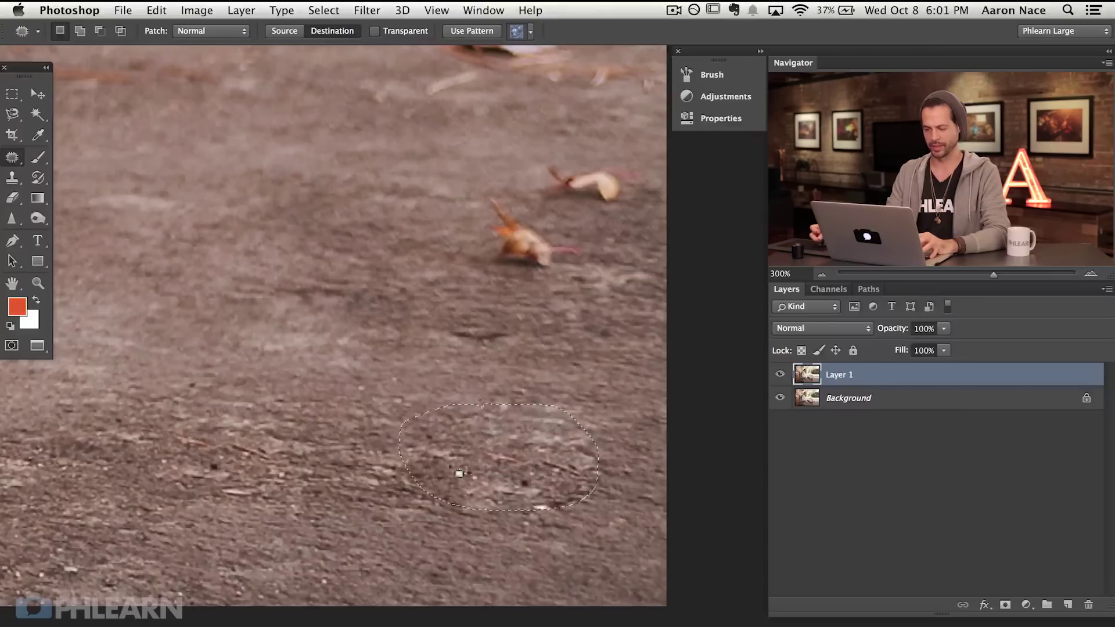
click(284, 31)
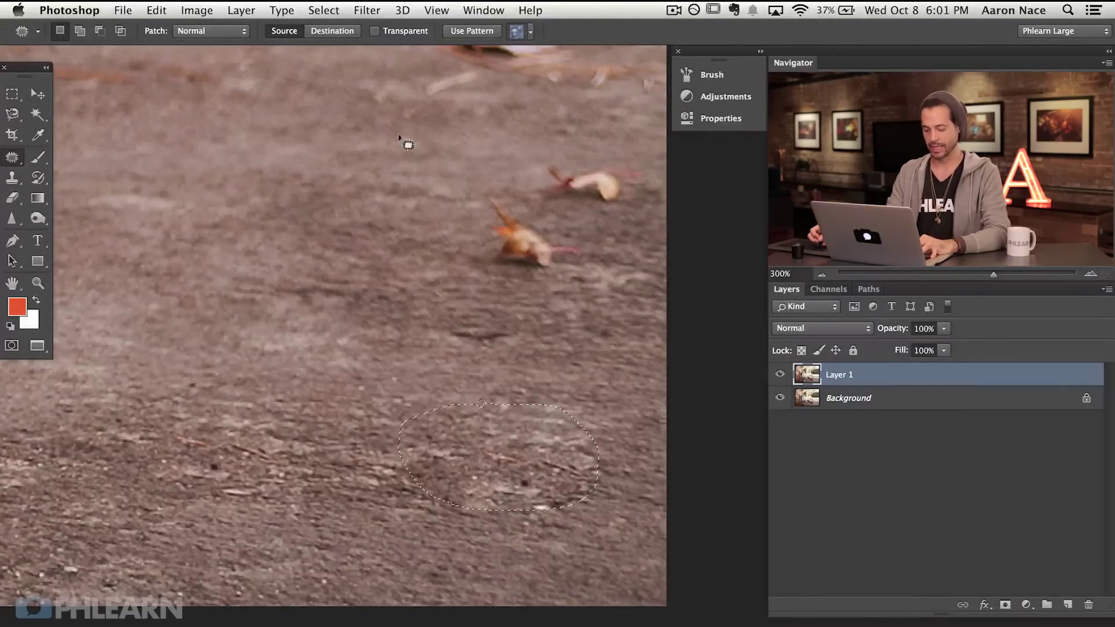
key(super+d)
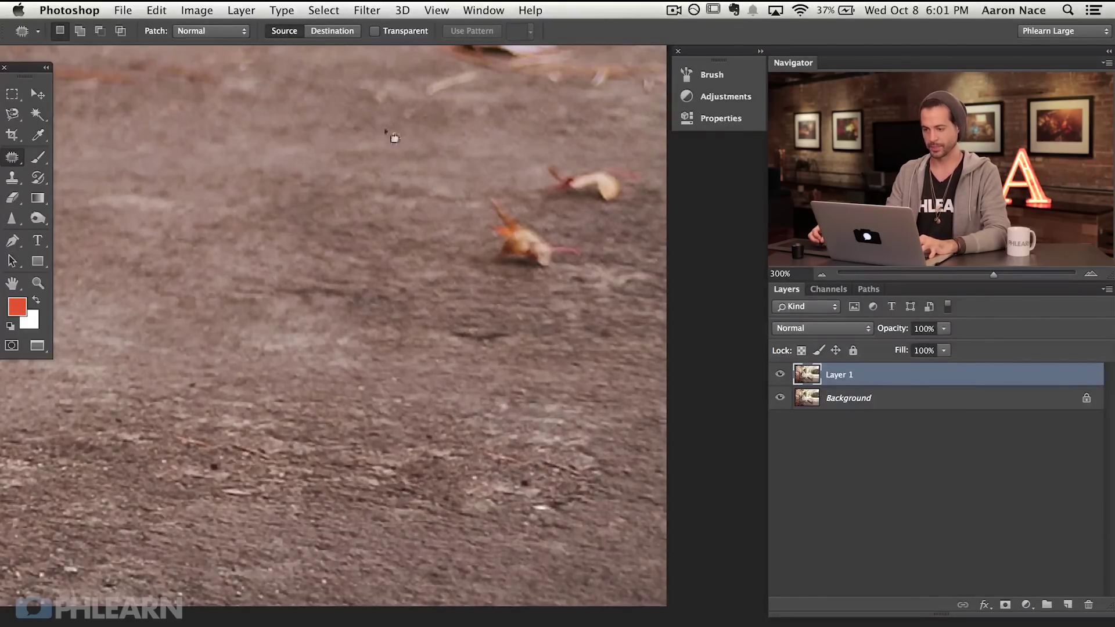
Step: Try the Patch Tool's Transparent option on the orange-yellow leaf near the photo's right edge
drag(404, 300, 521, 360)
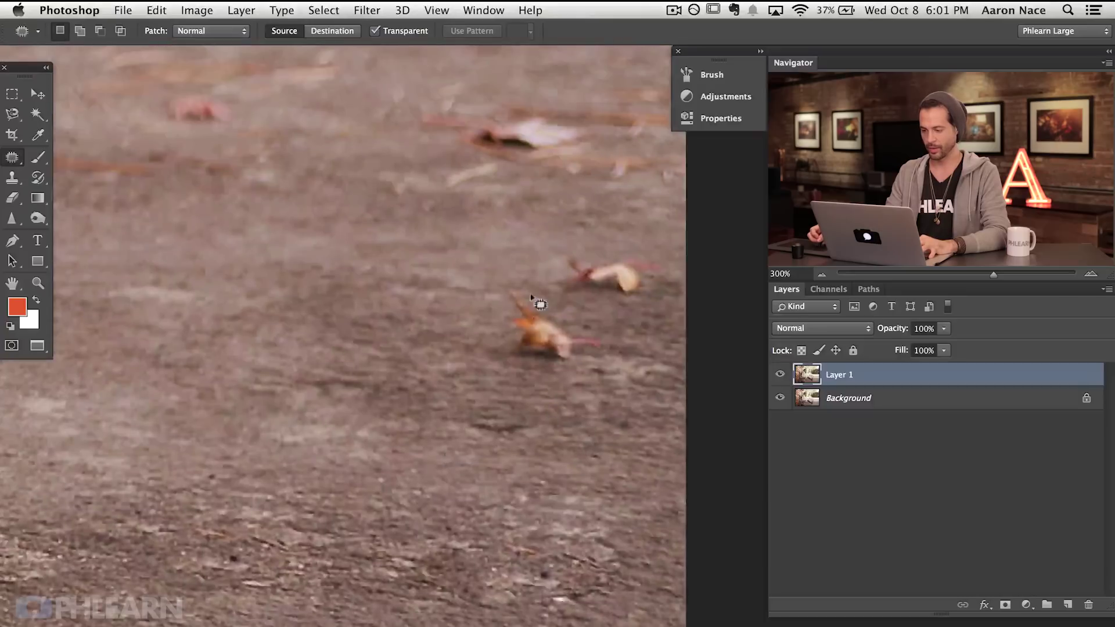
drag(617, 365, 572, 305)
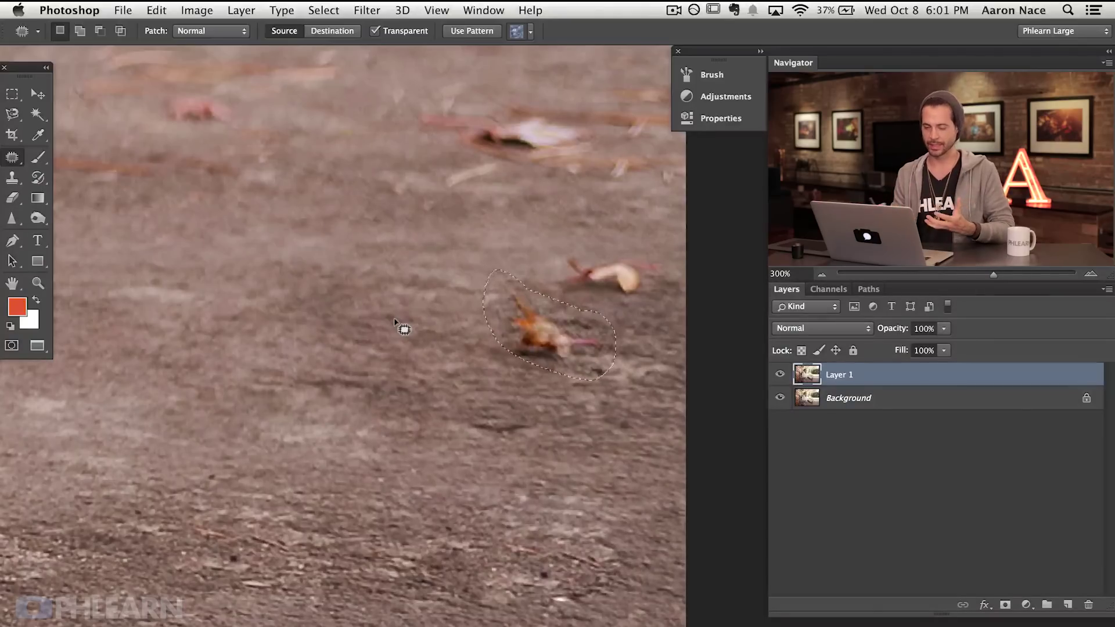
click(374, 30)
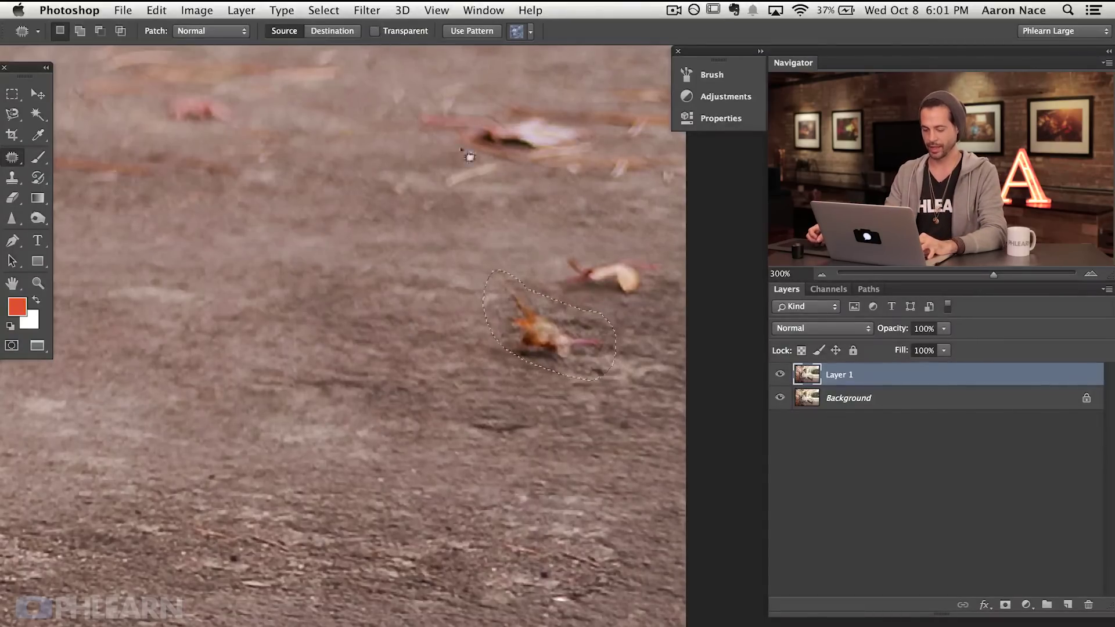
key(super+d)
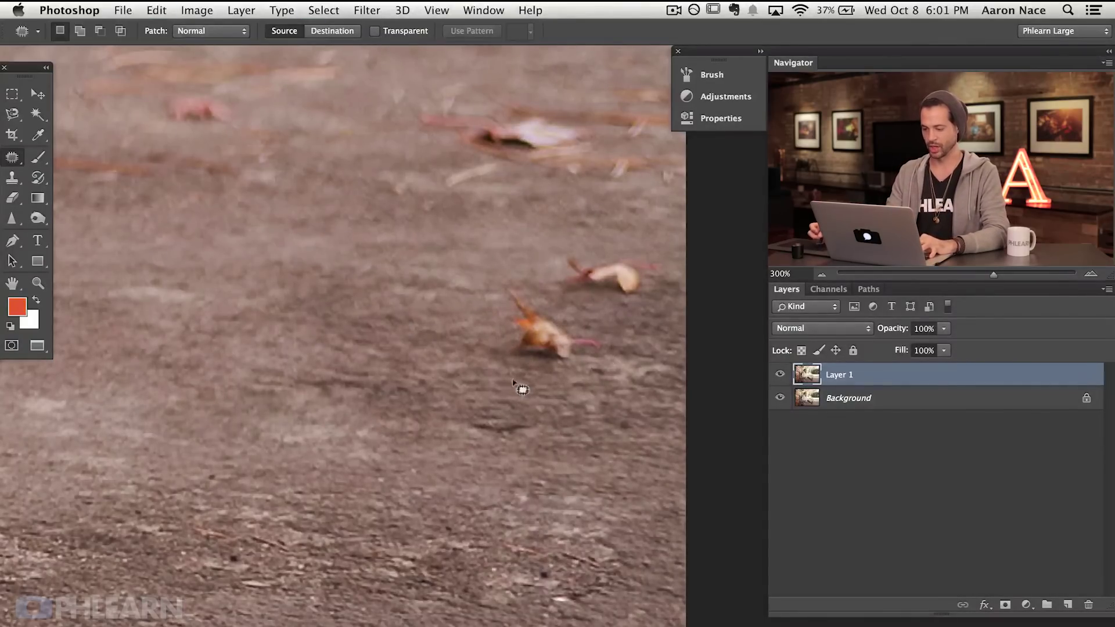
Step: Add a new empty layer above Layer 1 and set the Patch Tool to Content-Aware for the orange leaf near the photo's lower edge
key(super+minus)
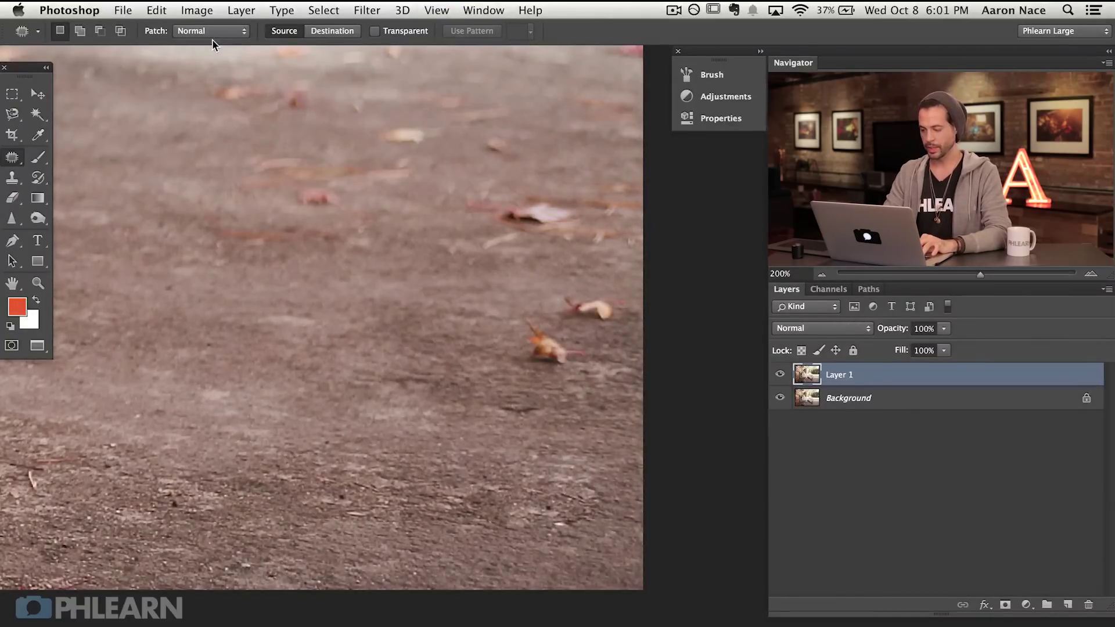
key(super+shift+alt+n)
drag(240, 468, 564, 426)
key(super+plus)
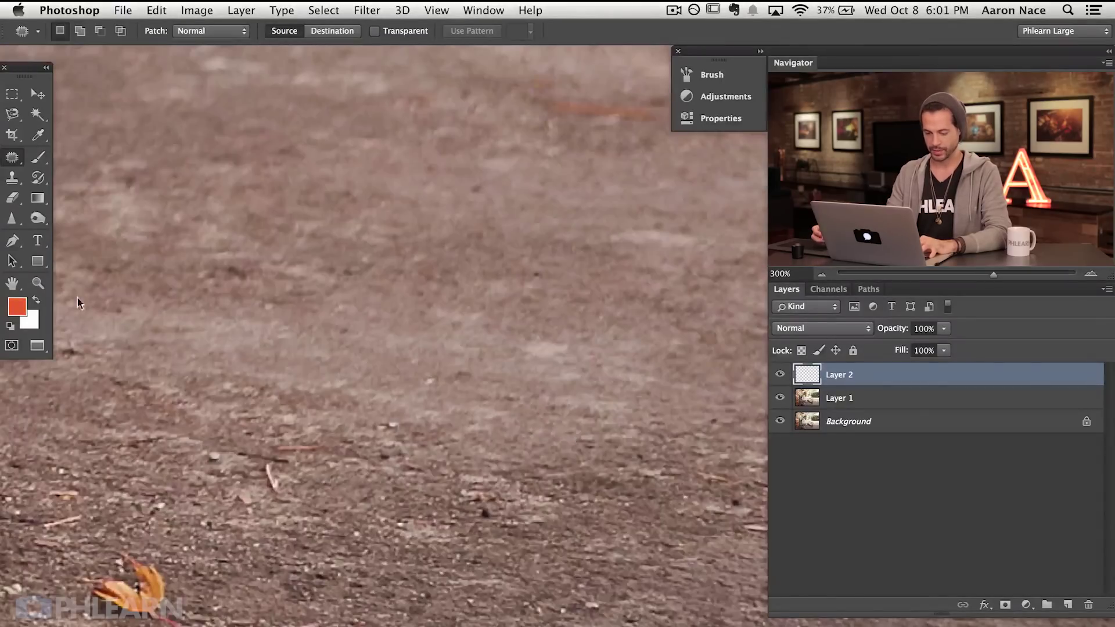
drag(227, 490, 419, 310)
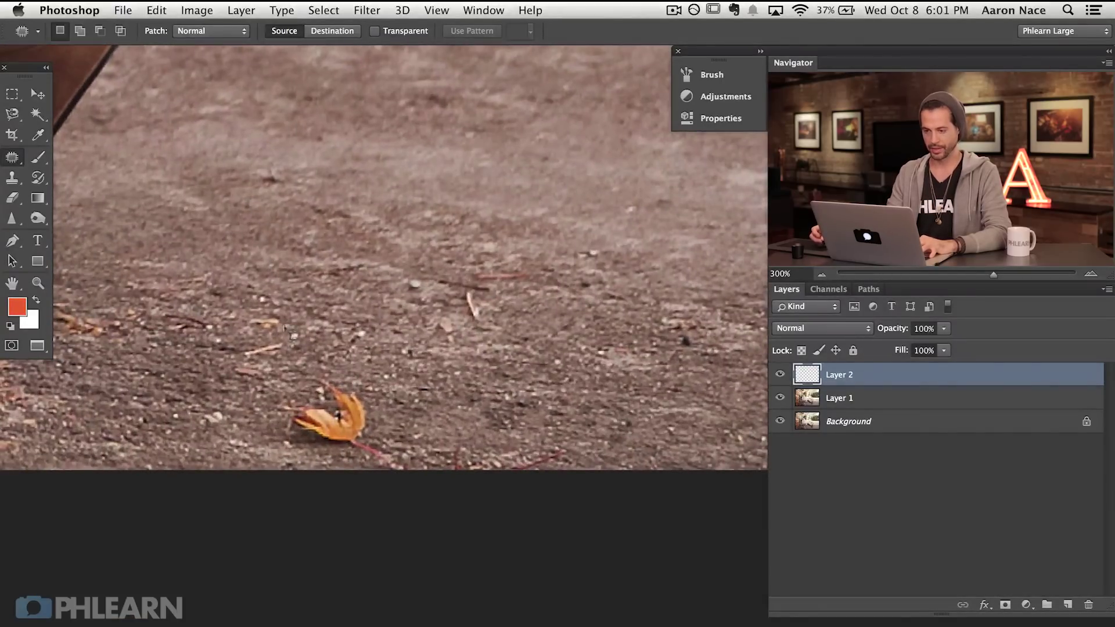
click(205, 35)
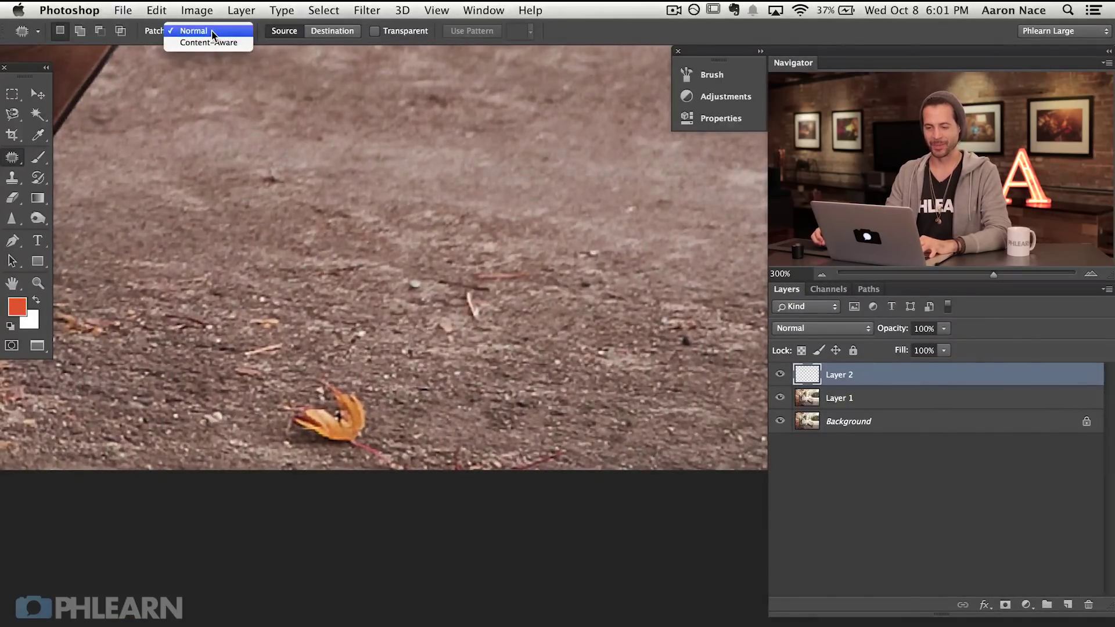
click(209, 43)
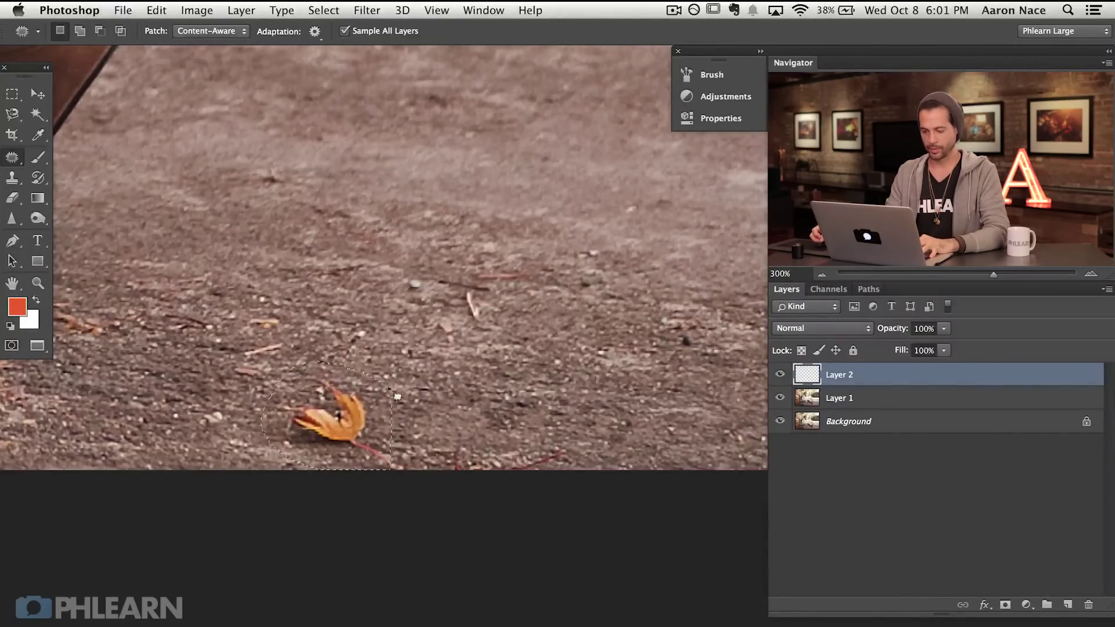
Step: Try a content-aware patch of the orange leaf from the pavement to its right, and undo it
drag(343, 418, 616, 419)
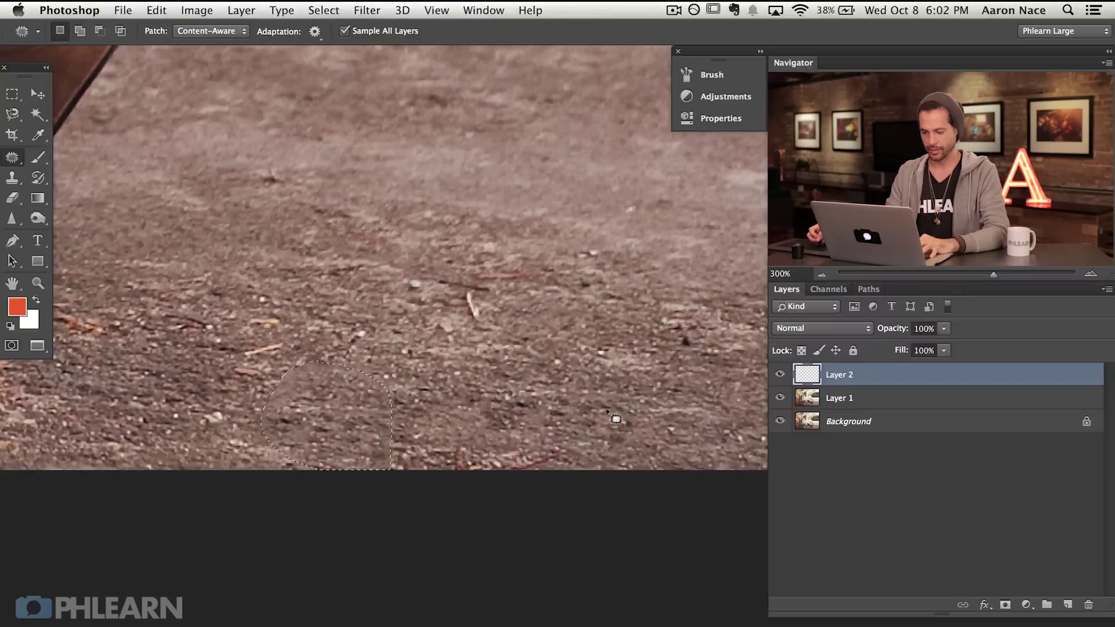
key(super+d)
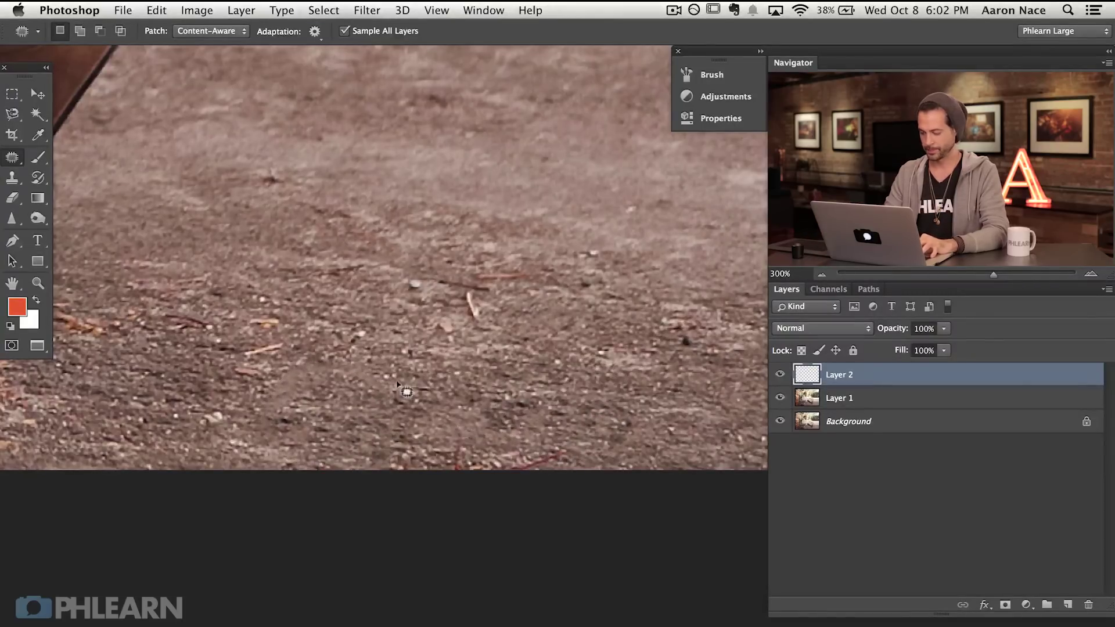
key(super+equal)
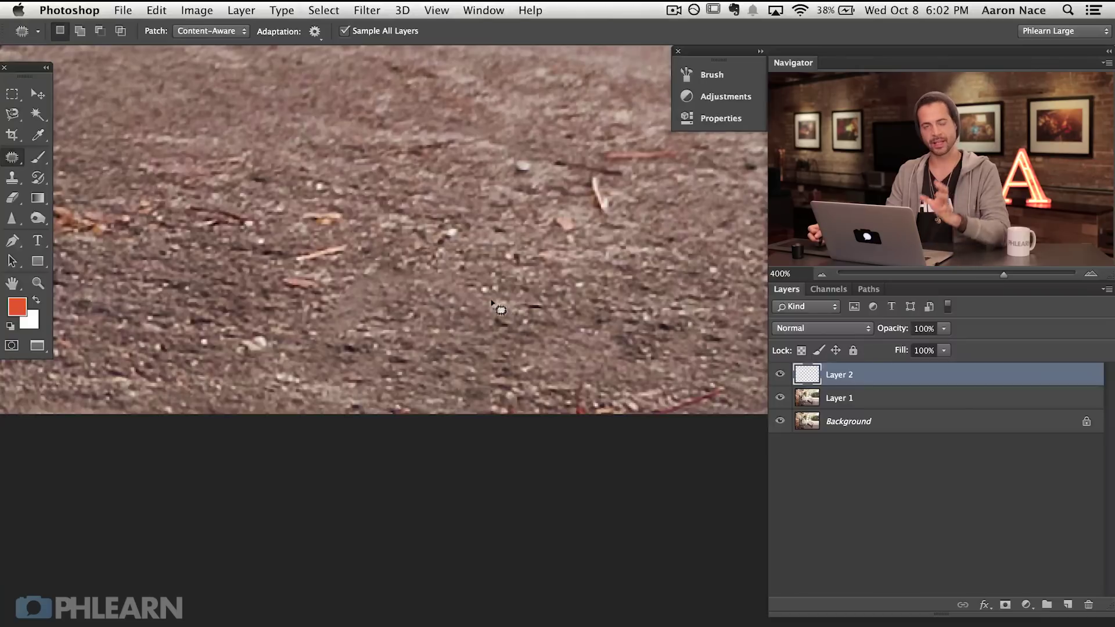
key(super+alt+z)
key(super+alt+z)
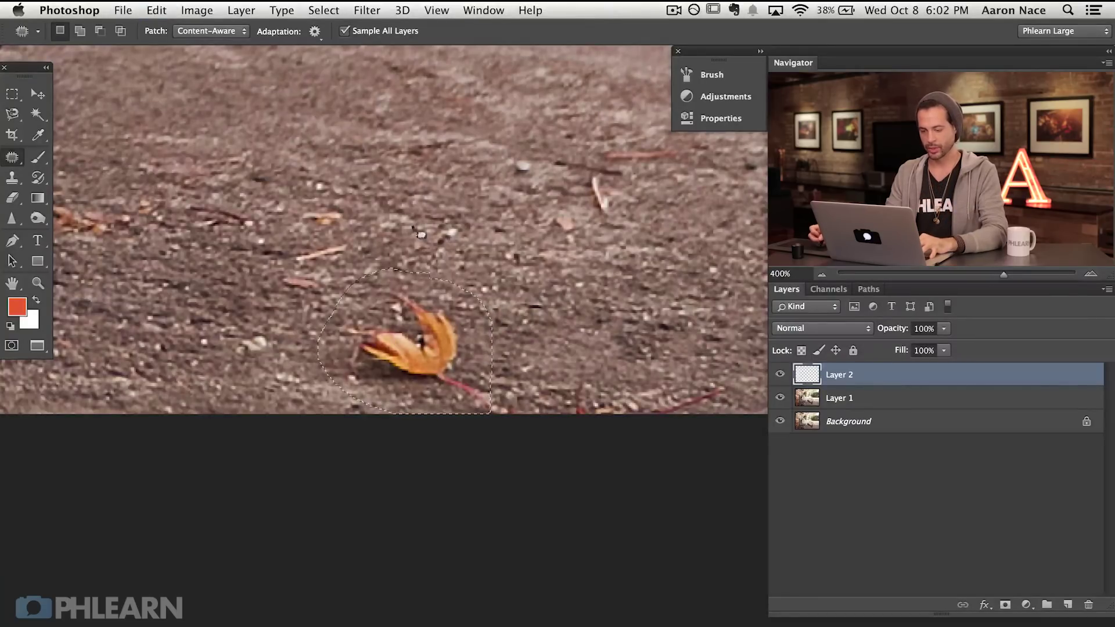
Step: Set the content-aware patch adaptation to Structure 5 and Color 5
click(314, 32)
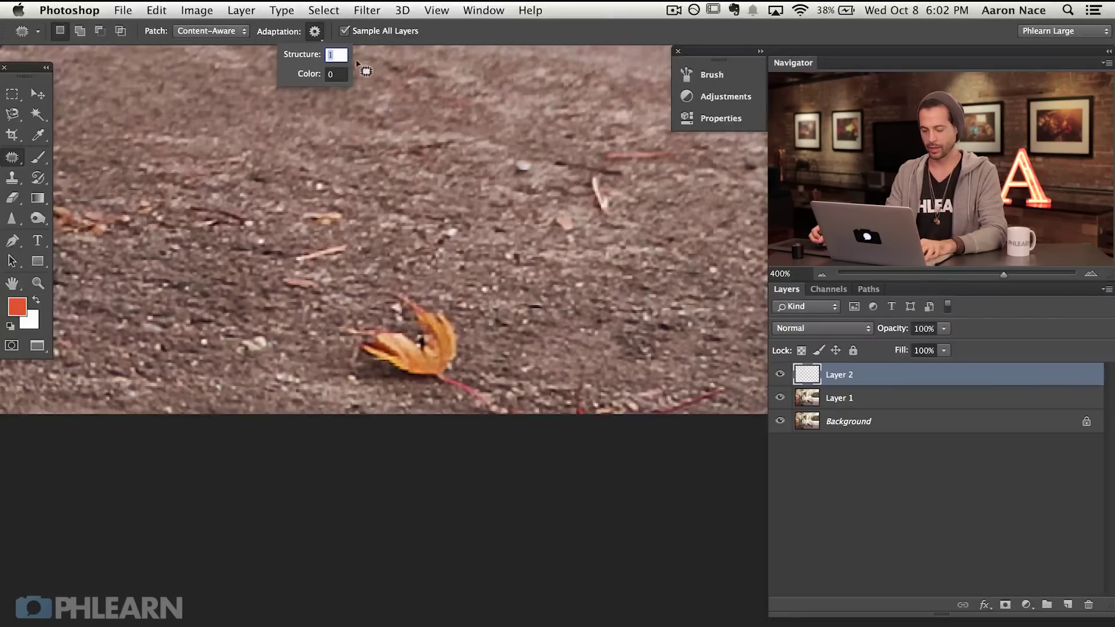
text(5)
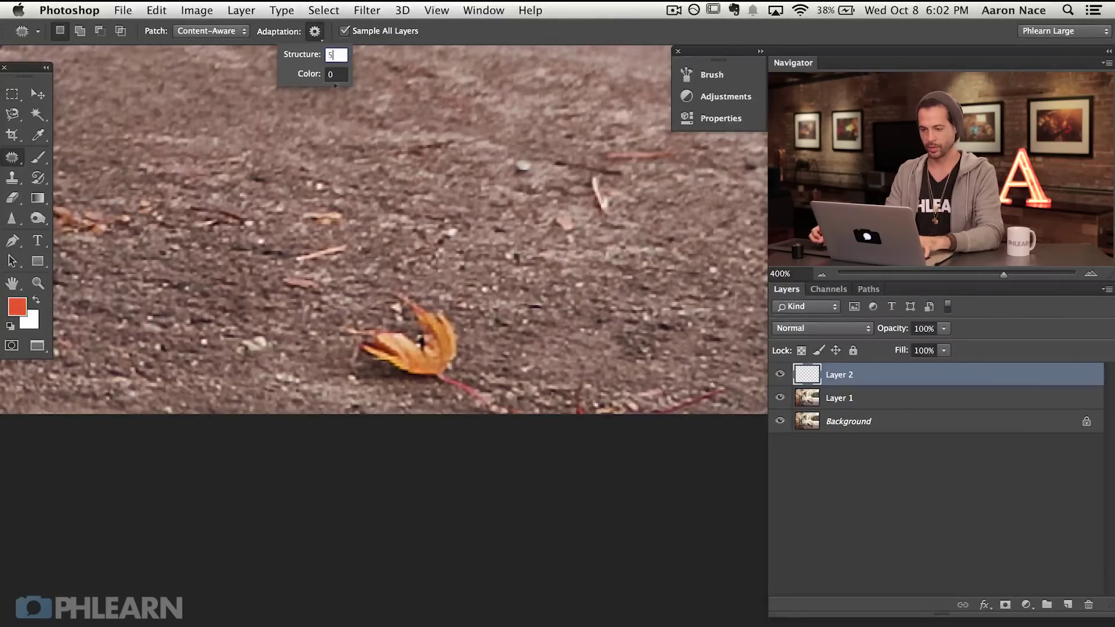
click(335, 75)
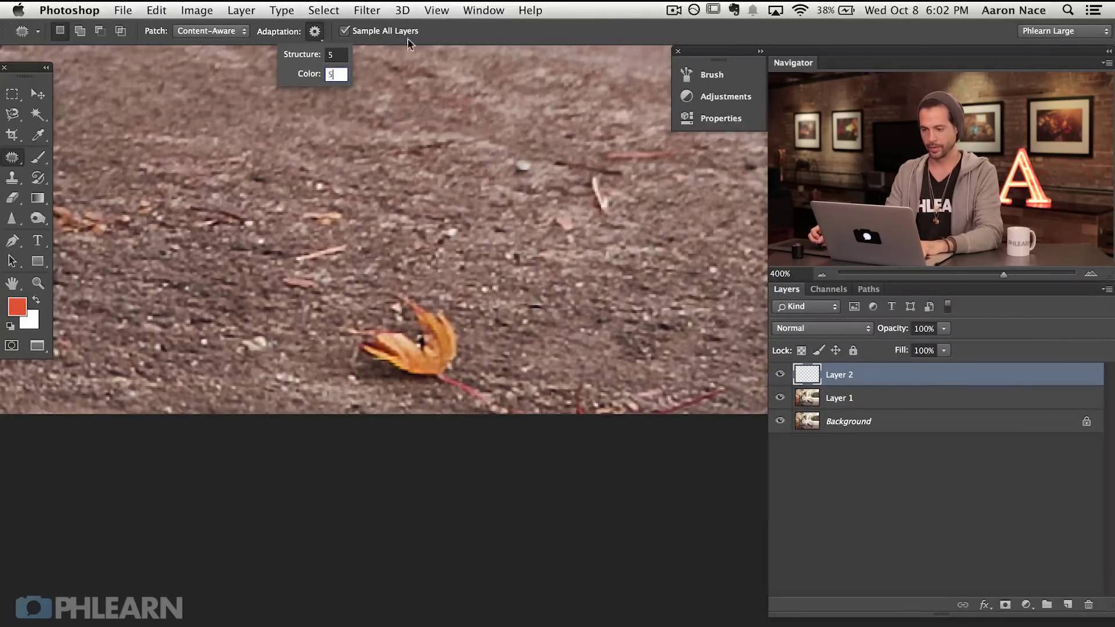
key(Return)
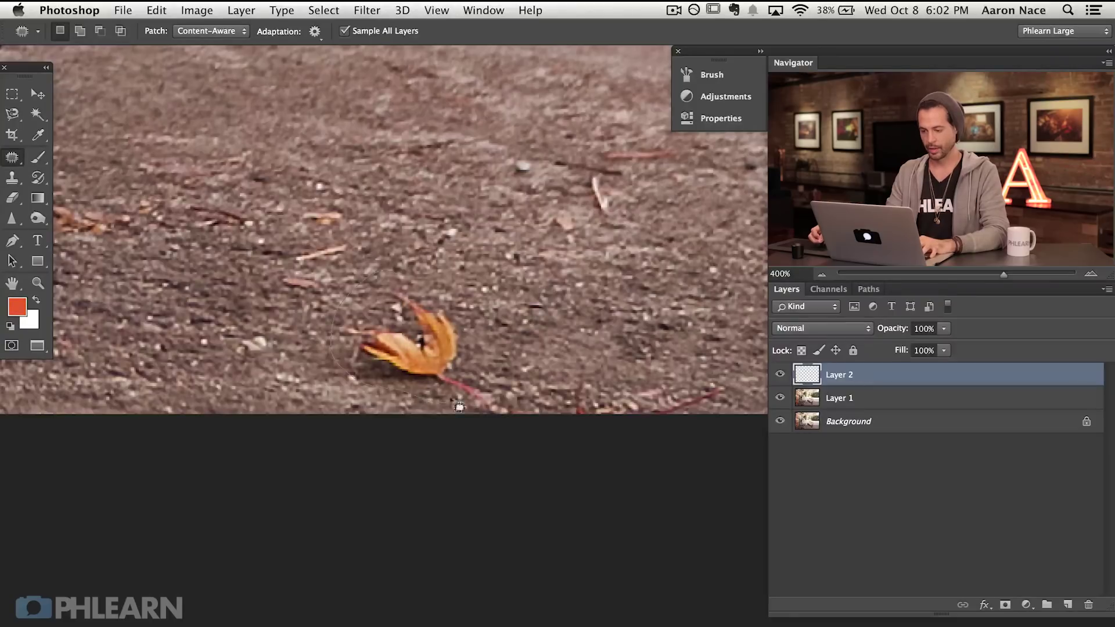
Step: Select the orange leaf at the photo's lower edge, patch it from the pavement to its right, and deselect it
drag(487, 332, 604, 329)
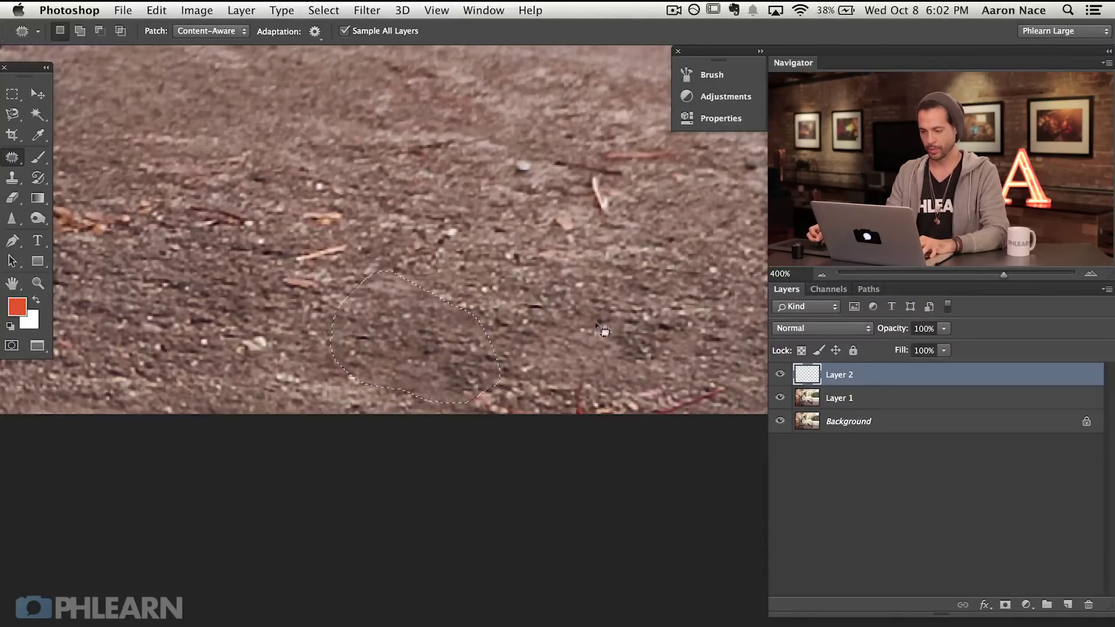
key(super+d)
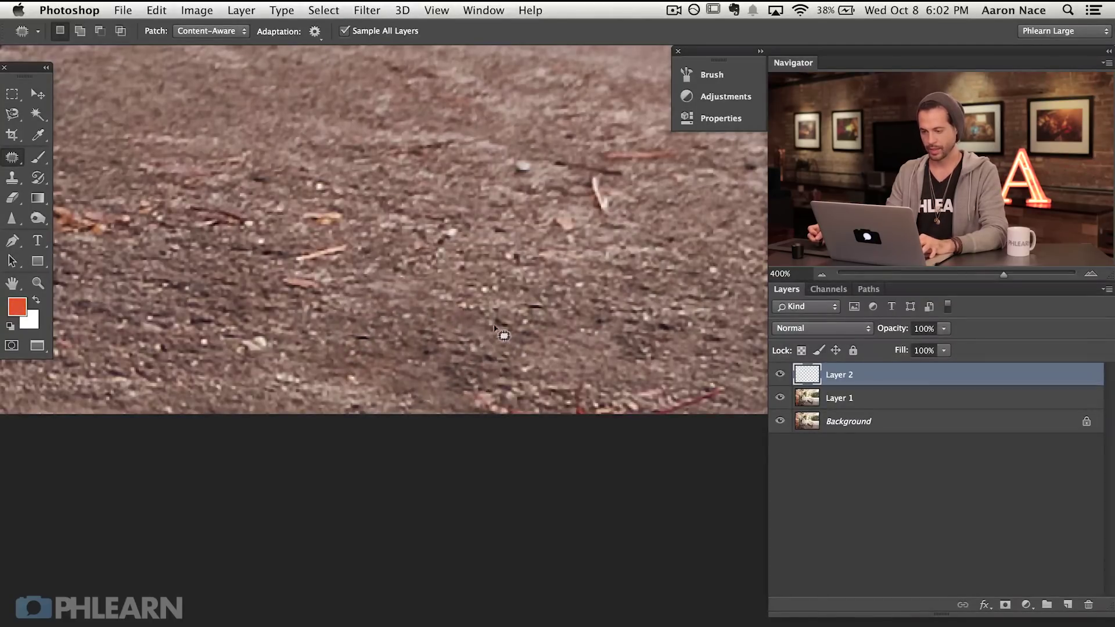
key(super+minus)
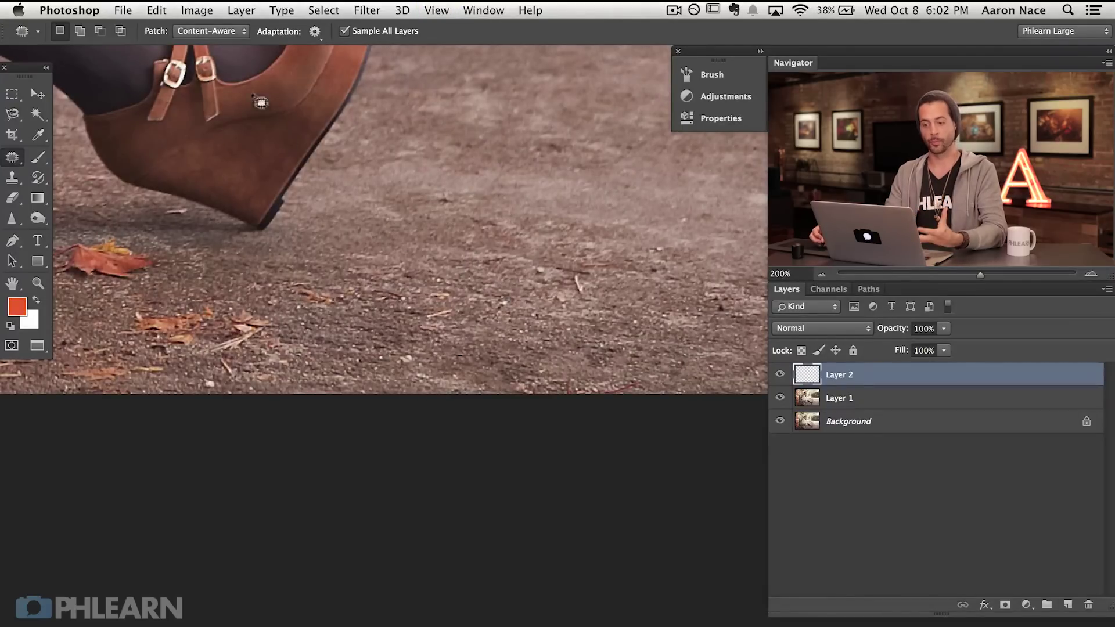
Step: Return the Patch Tool to Normal mode and make Layer 1 the active layer
click(205, 35)
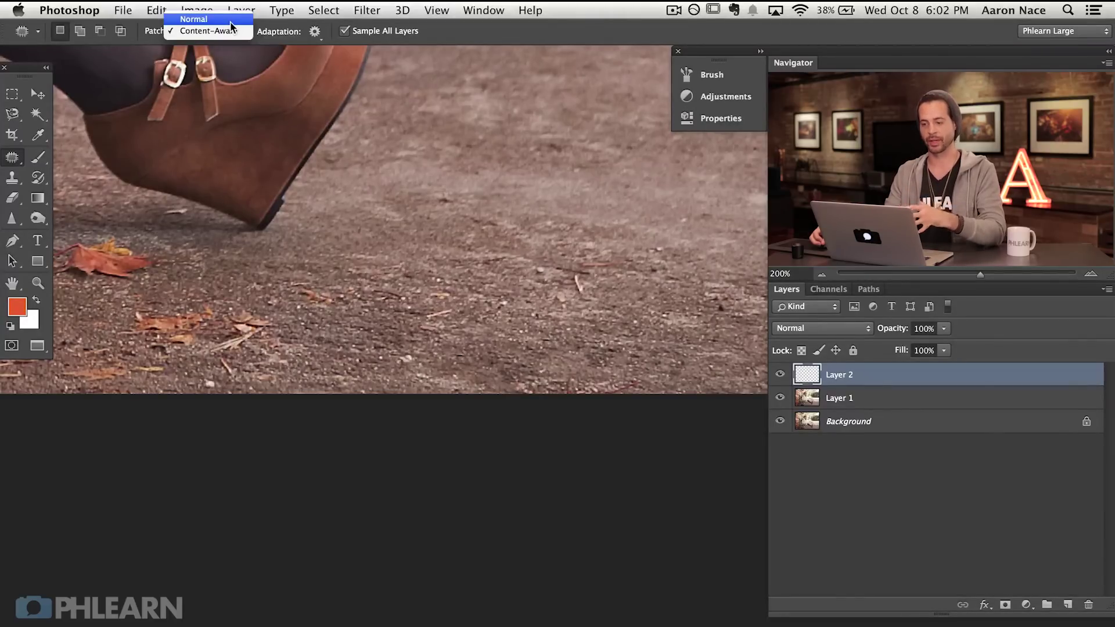
click(209, 19)
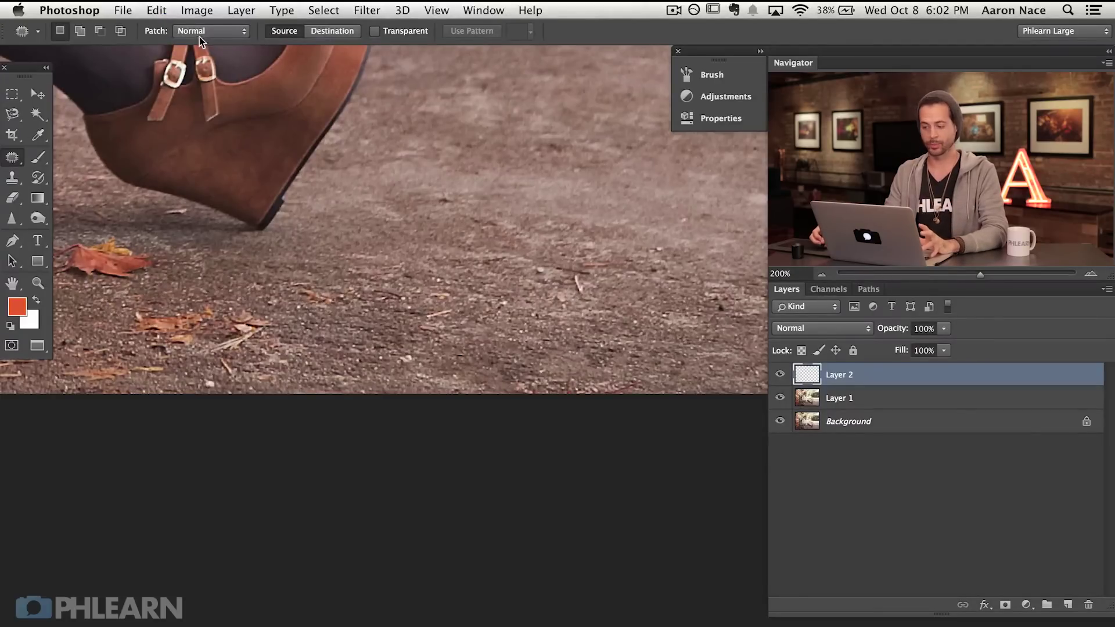
click(872, 398)
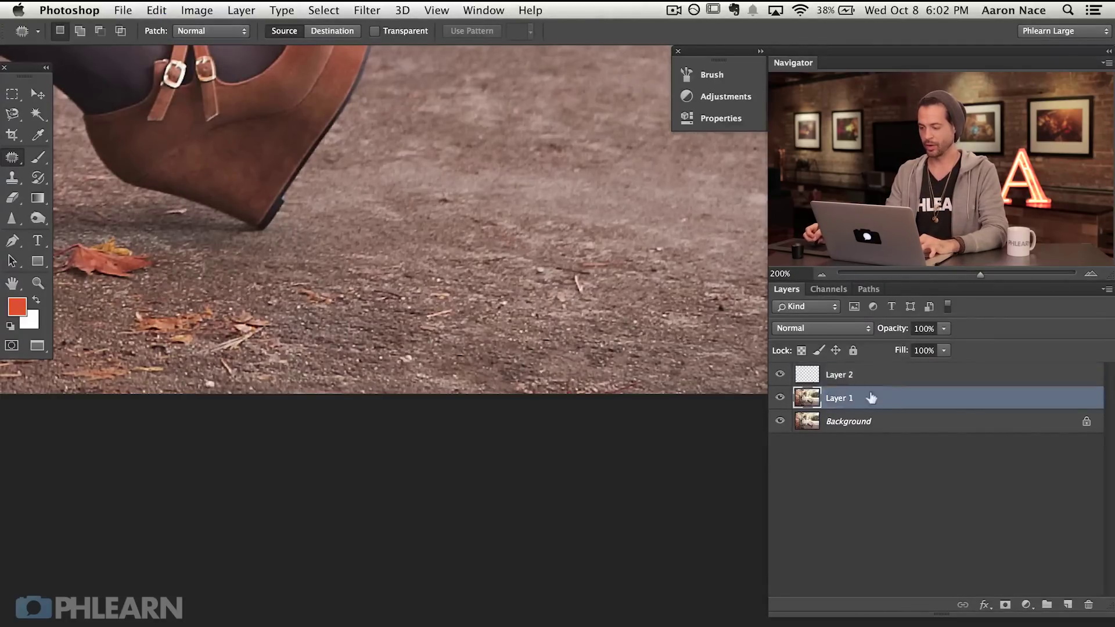
Step: Patch the large red-and-yellow leaf below the brown shoe from the darker ground up and to its left
drag(324, 321, 591, 398)
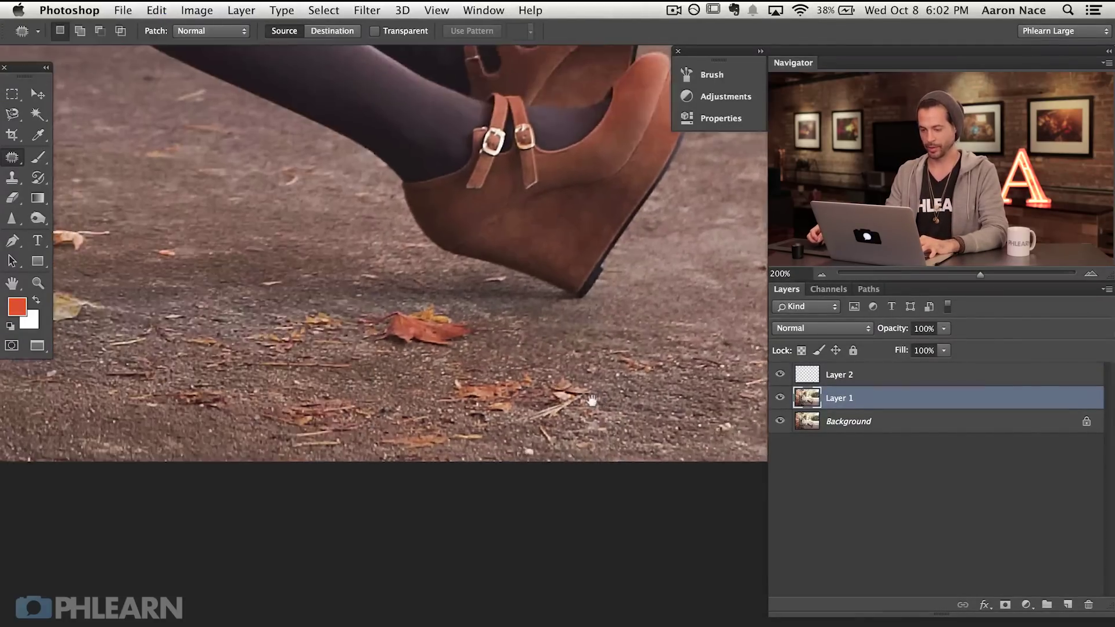
key(super+plus)
drag(475, 383, 485, 386)
drag(365, 333, 504, 374)
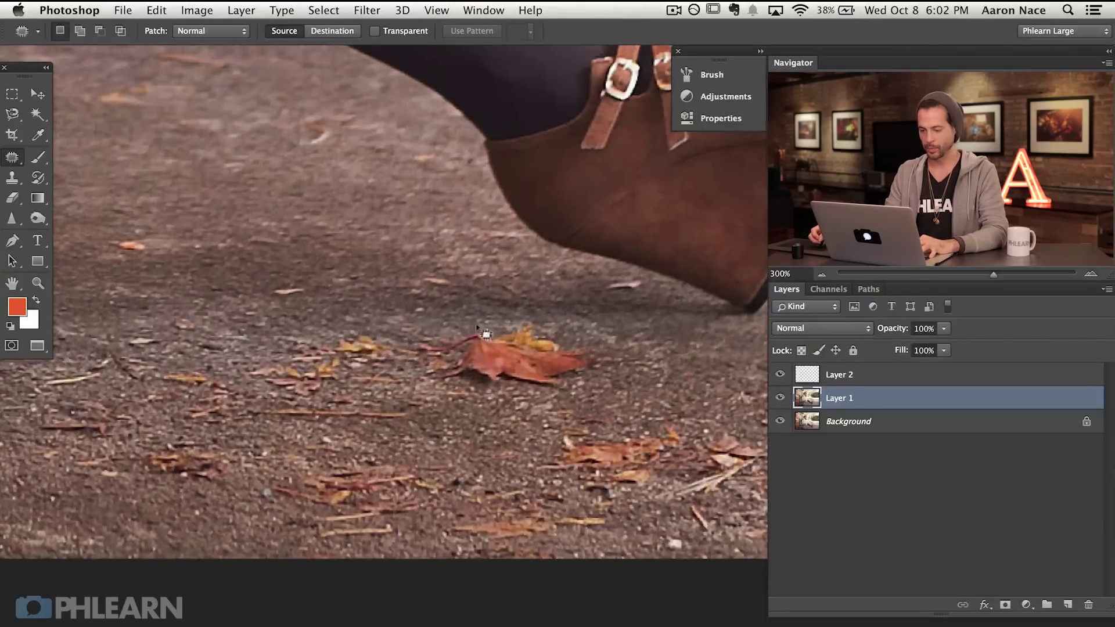
drag(463, 315, 413, 322)
mouse_move(423, 388)
mouse_down()
mouse_move(588, 391)
mouse_move(614, 357)
mouse_move(506, 308)
mouse_move(539, 337)
mouse_move(433, 336)
mouse_move(284, 276)
mouse_up()
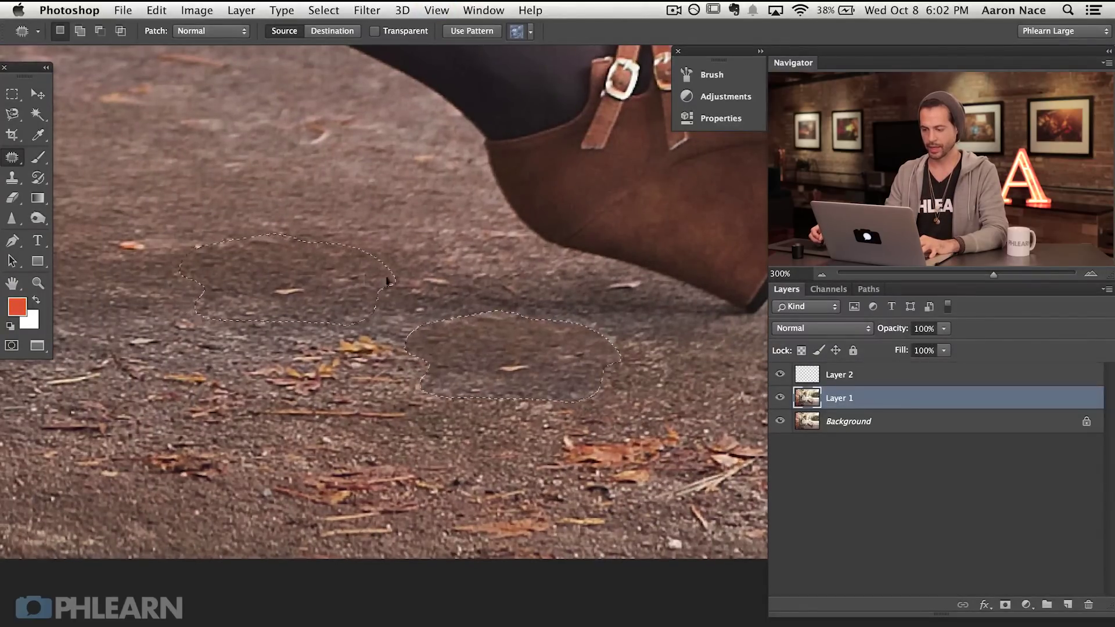
Step: Patch the yellow-green leaf on the pavement from the ground up and to its left, and deselect it
drag(234, 388, 637, 411)
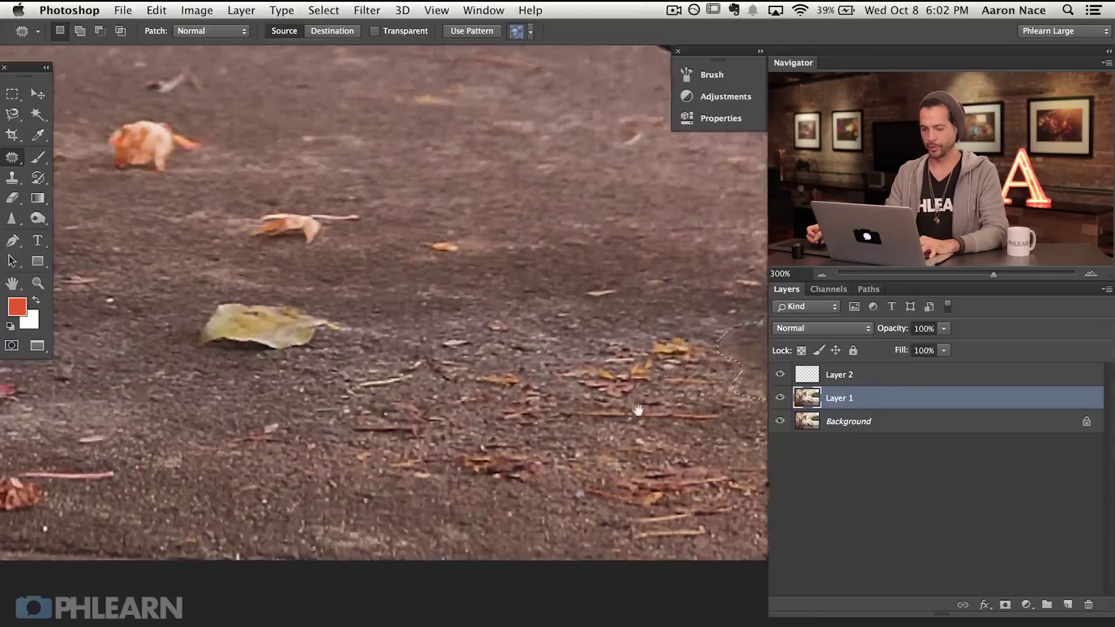
drag(262, 346, 395, 384)
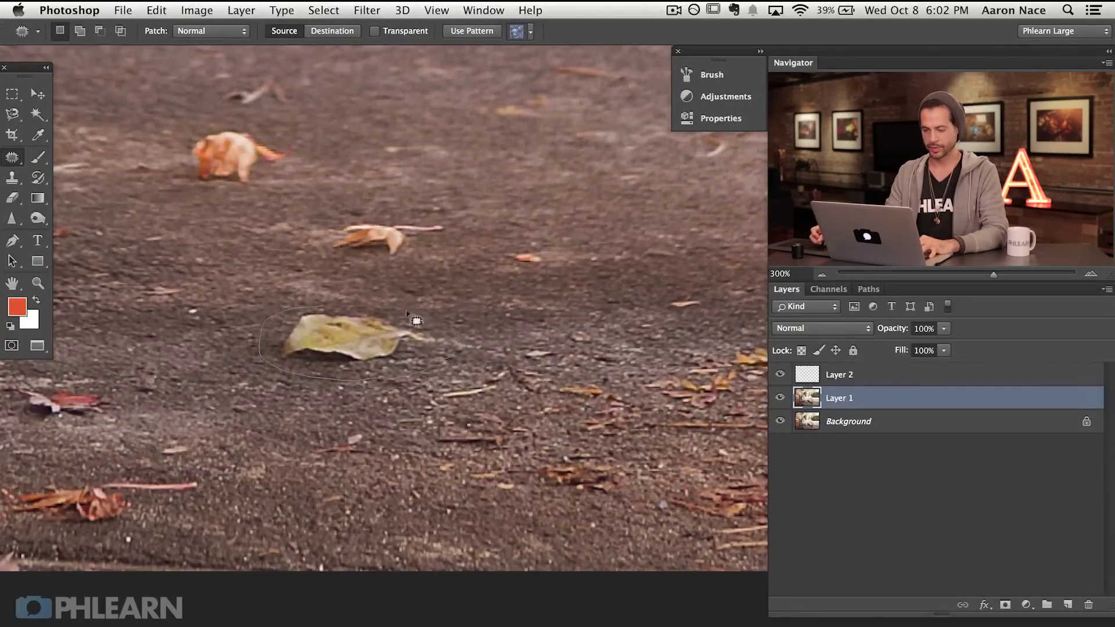
drag(406, 313, 169, 293)
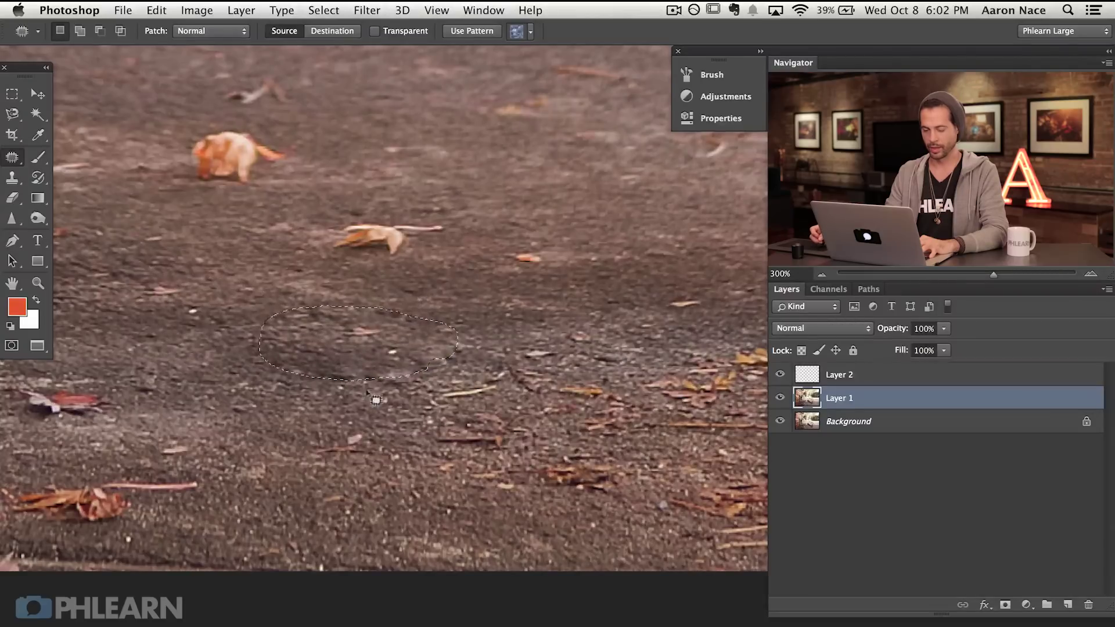
key(super+d)
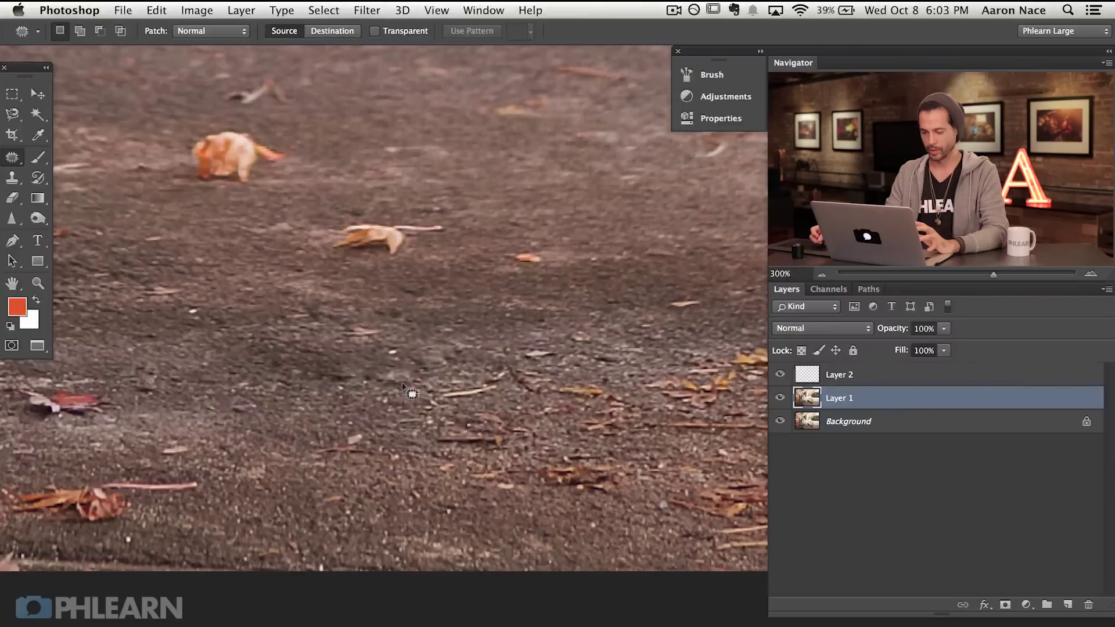
Step: Touch up the lower edge of the patched yellow-green leaf area, and patch the curled tan leaf above it from ground to its right
mouse_move(405, 386)
mouse_down()
mouse_move(342, 360)
mouse_move(372, 396)
mouse_move(414, 384)
mouse_up()
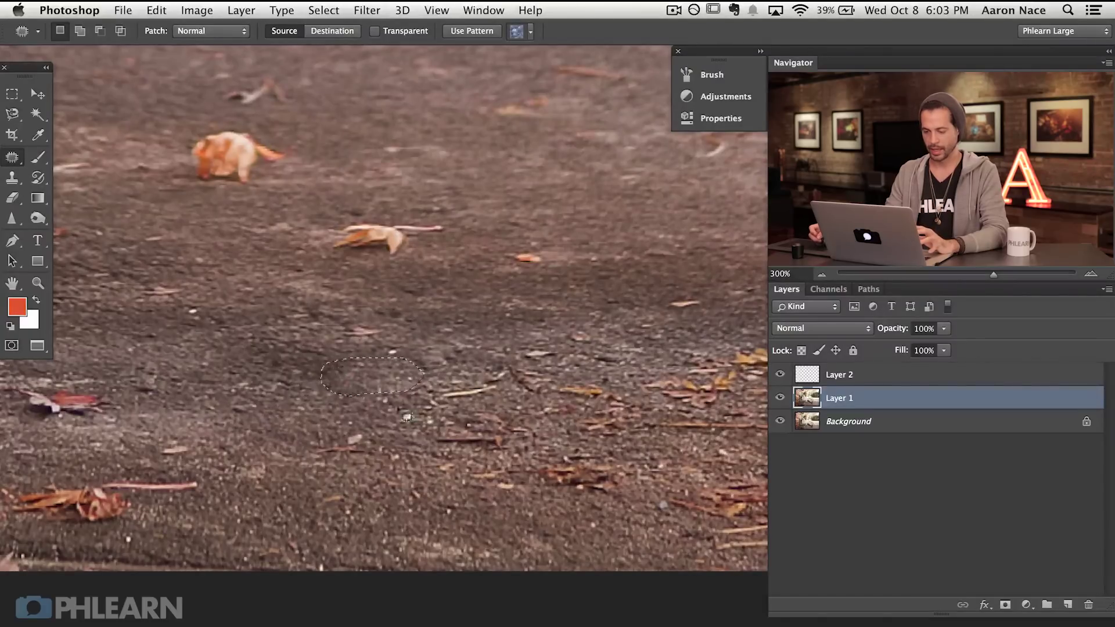
click(406, 419)
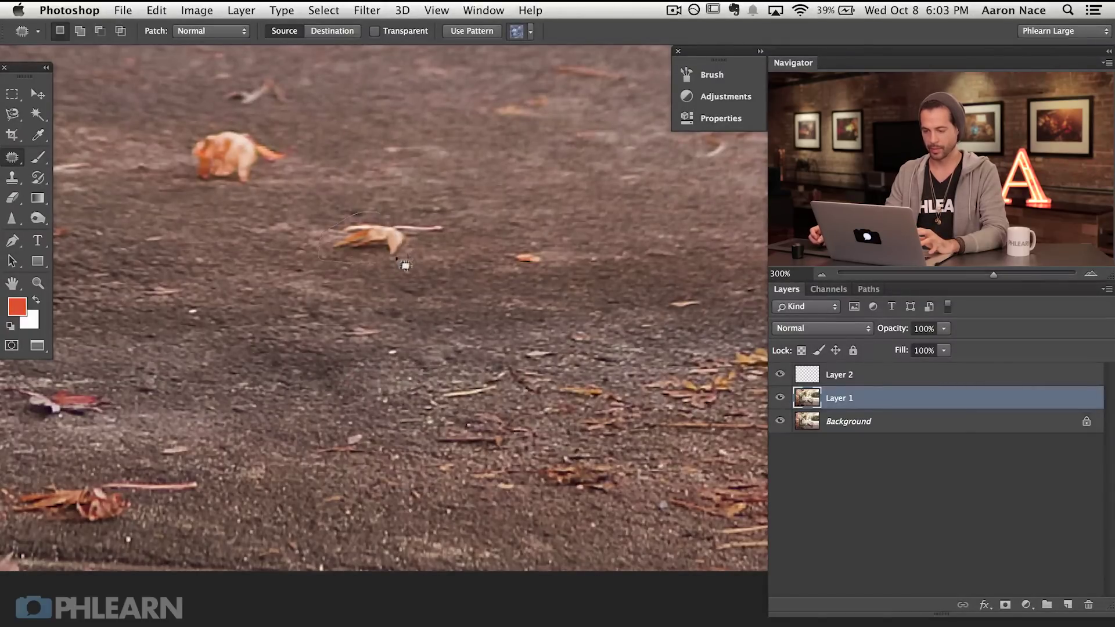
mouse_move(453, 231)
mouse_down()
mouse_move(381, 211)
mouse_move(568, 216)
mouse_up()
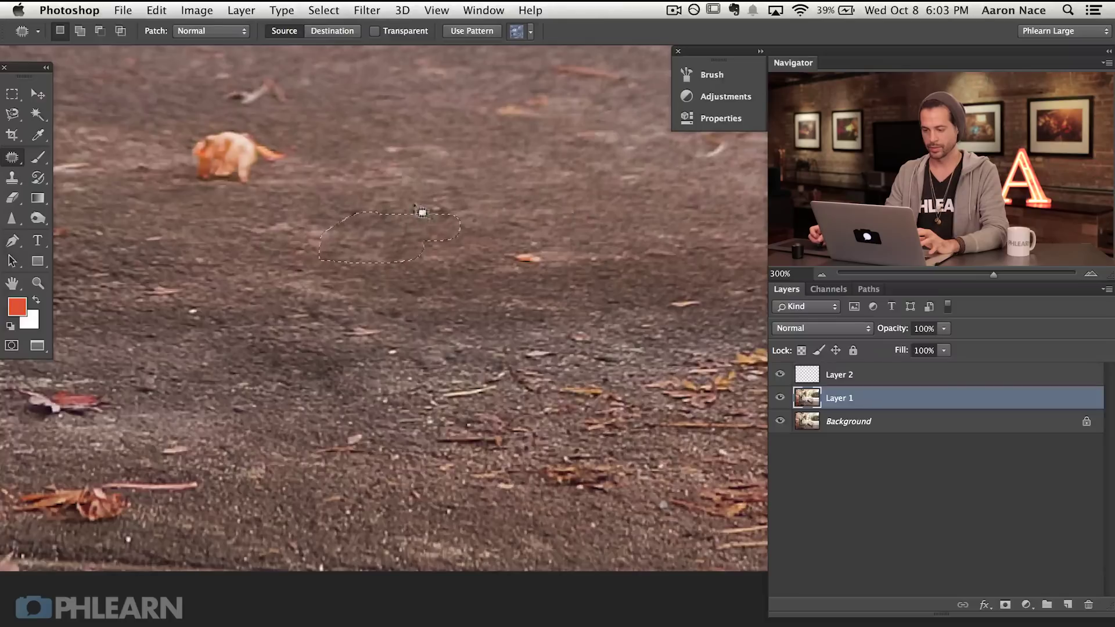
click(405, 187)
Step: Try patching the left part of the pale orange leaf from the ground to its right, and undo it
mouse_move(218, 123)
mouse_down()
mouse_move(173, 131)
mouse_move(196, 172)
mouse_up()
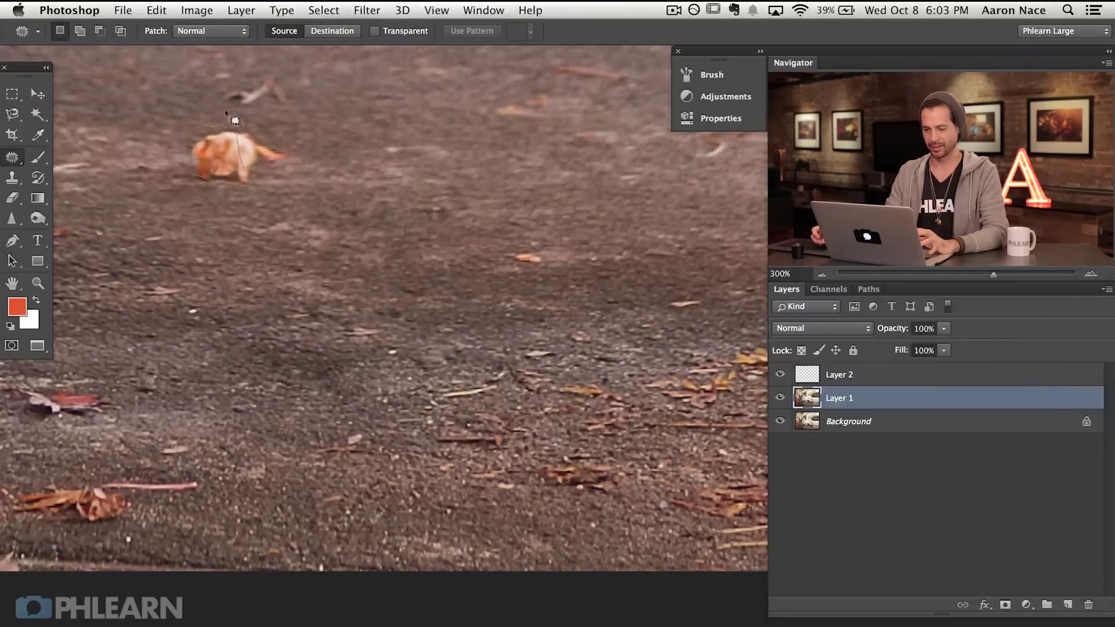
drag(227, 113, 232, 119)
drag(221, 152, 456, 181)
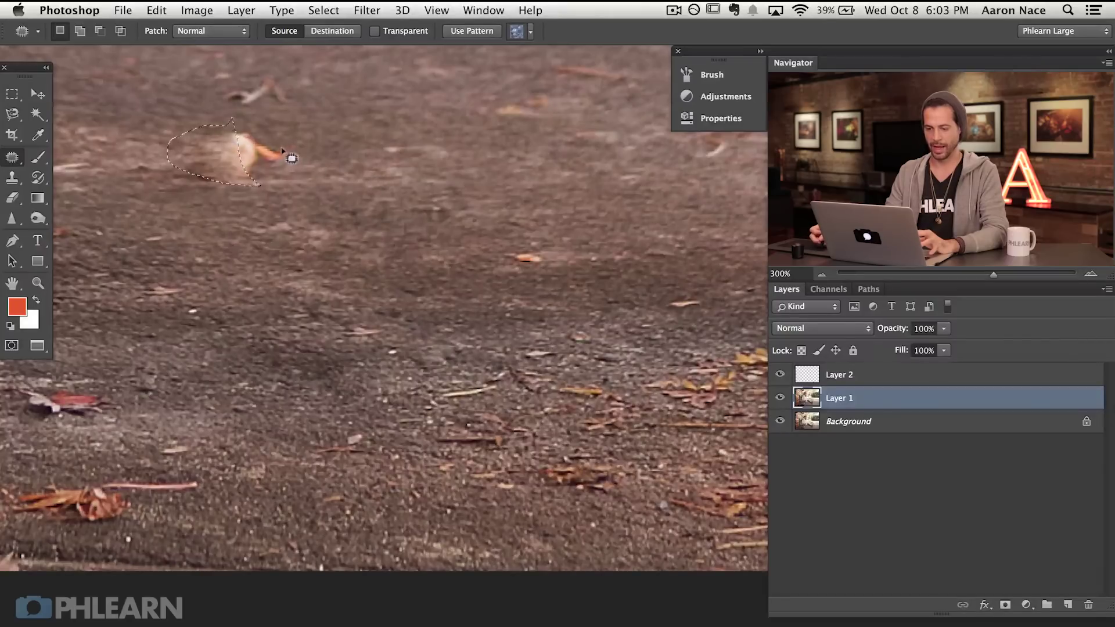
key(super+alt+z)
key(super+alt+z)
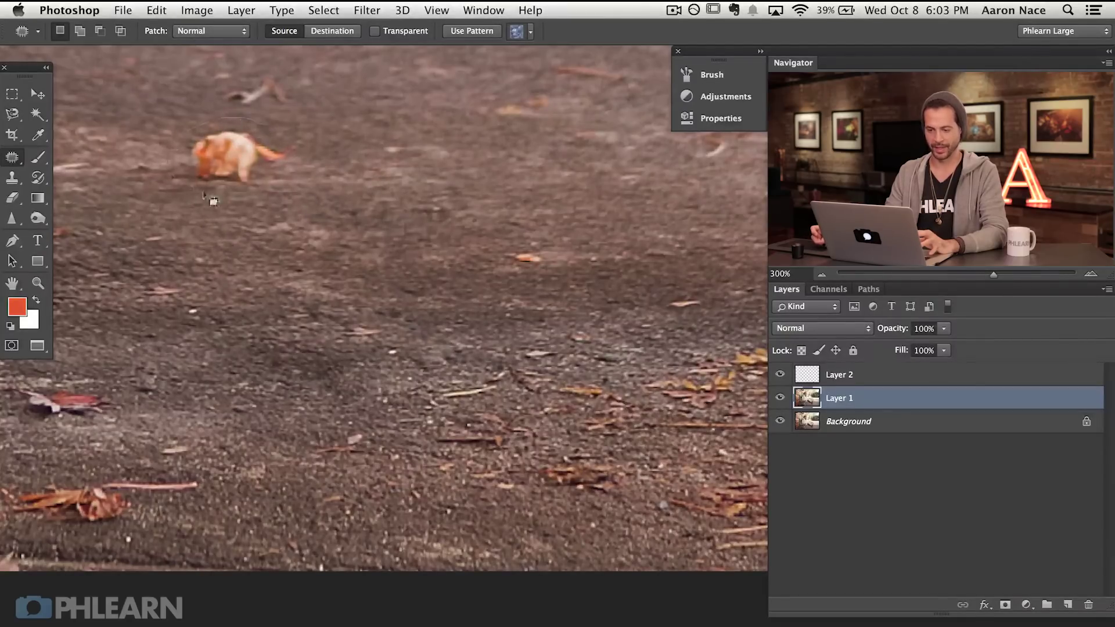
Step: Select the whole pale orange leaf, patch it from the clean ground to its right, and deselect it
mouse_move(203, 194)
mouse_down()
mouse_move(299, 162)
mouse_move(265, 120)
mouse_move(404, 164)
mouse_move(436, 159)
mouse_up()
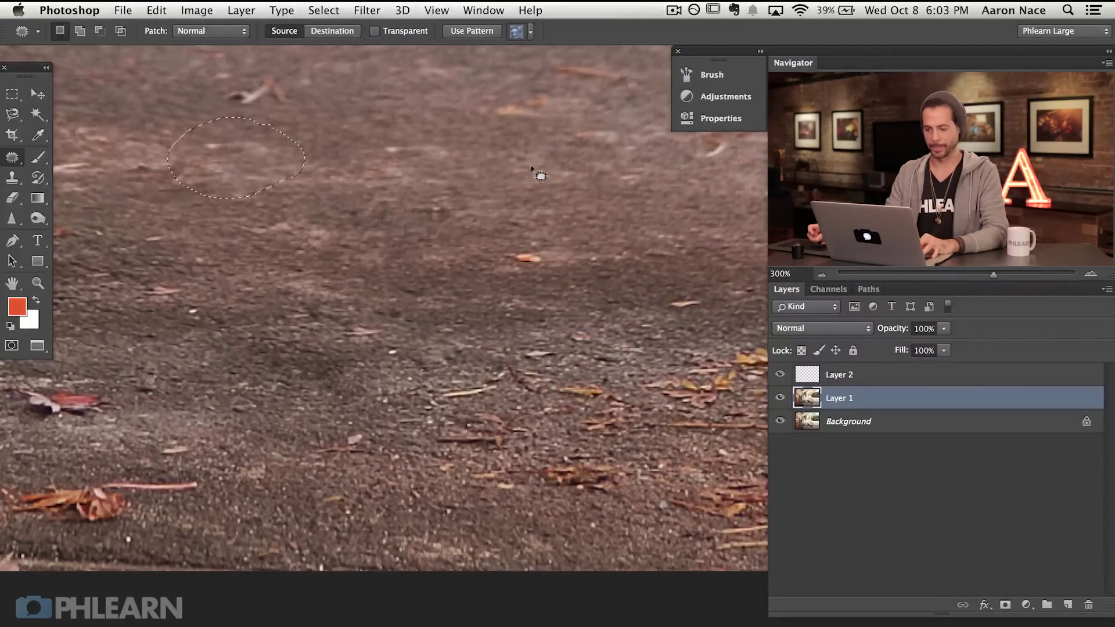
key(super+d)
key(super+minus)
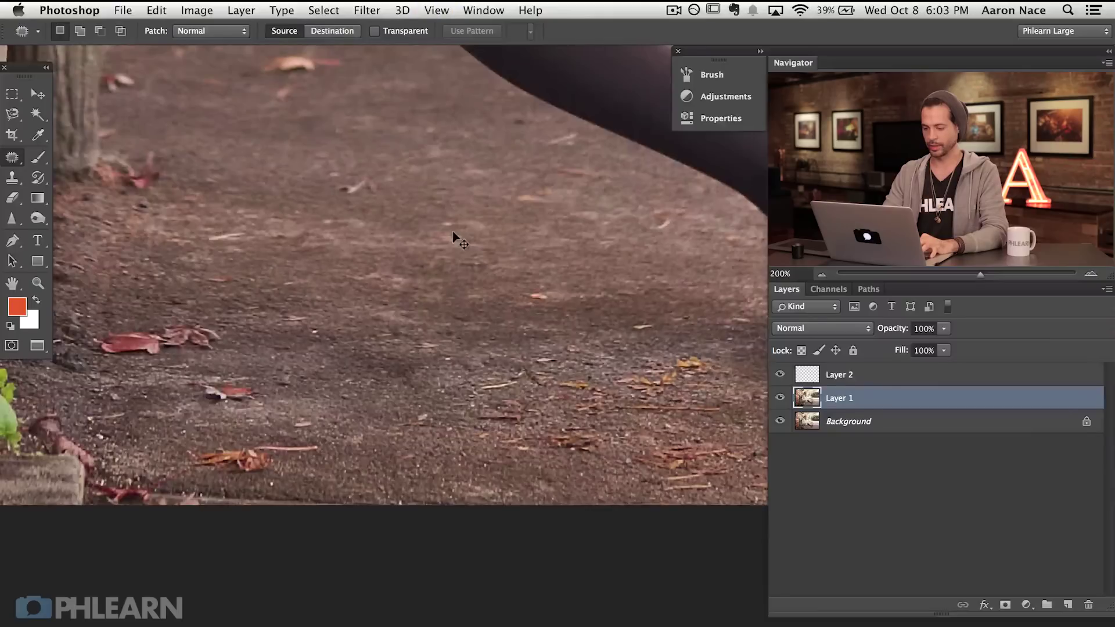
scroll(242, 368, left, 5)
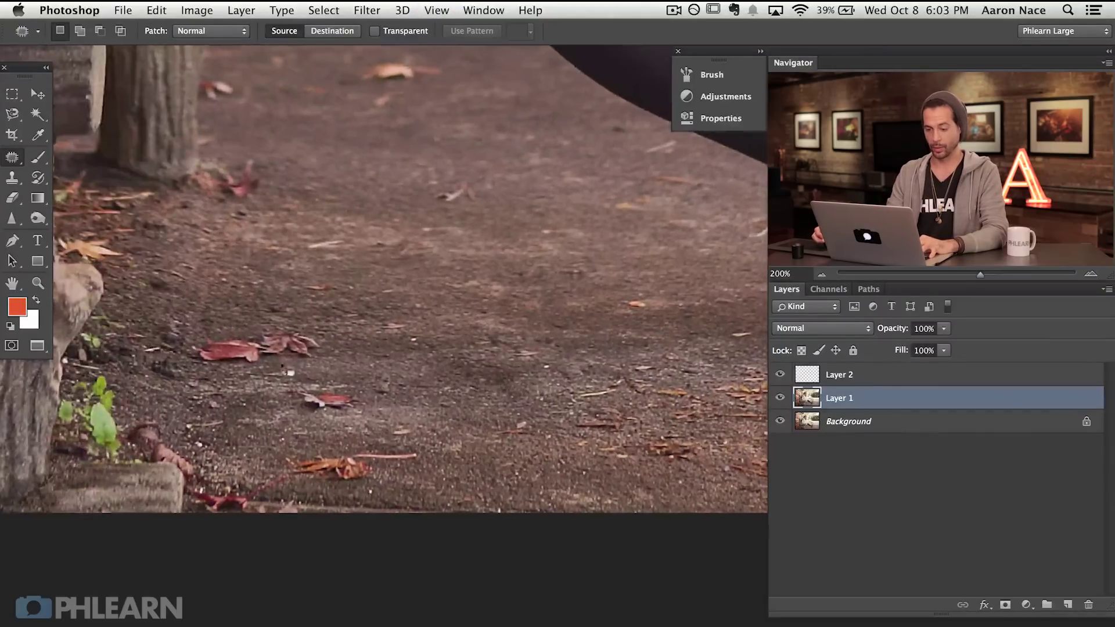
Step: Select the pair of red leaves on the dark ground near the bench, patch them from clean ground to their right, and deselect
mouse_move(232, 323)
mouse_down()
mouse_move(182, 342)
mouse_move(223, 375)
mouse_up()
mouse_move(317, 364)
mouse_down()
mouse_move(287, 323)
mouse_move(360, 352)
mouse_move(511, 363)
mouse_up()
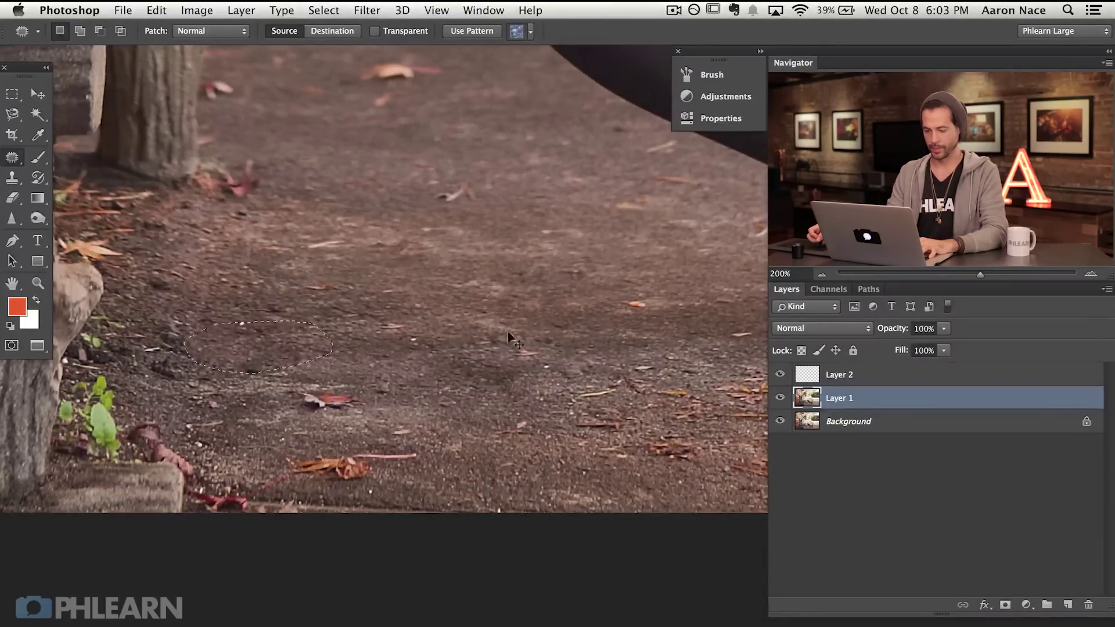
key(super+d)
Step: Select the ground area overlapping the ankle and heel of the nearer shoe, try patching it in Normal mode, and undo the patch
drag(578, 274, 128, 475)
drag(508, 446, 418, 424)
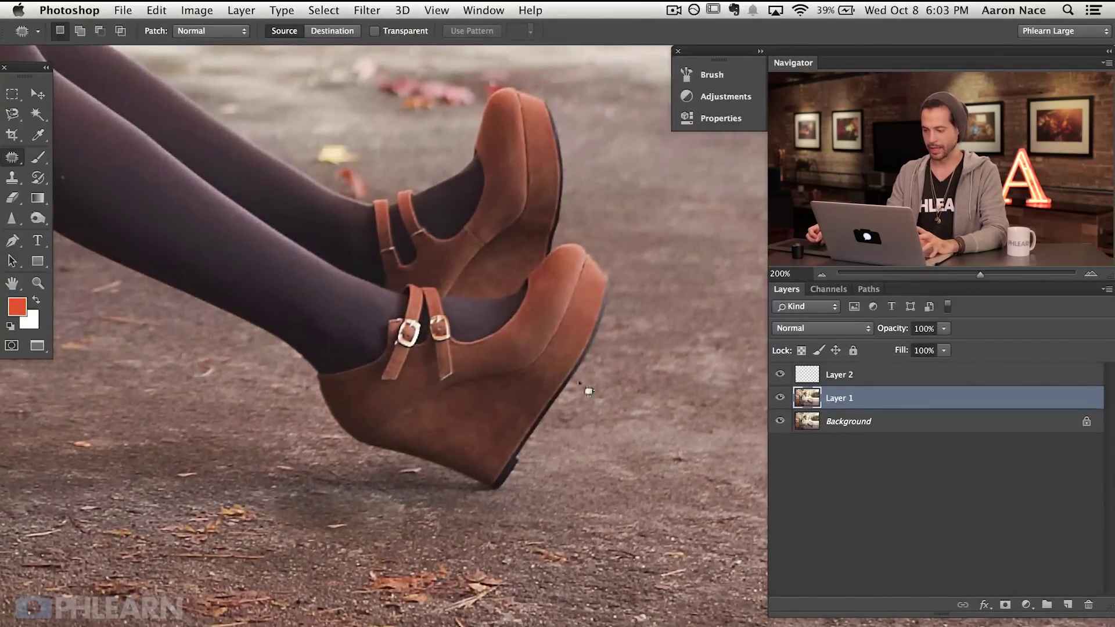
scroll(264, 364, left, 3)
scroll(265, 364, down, 1)
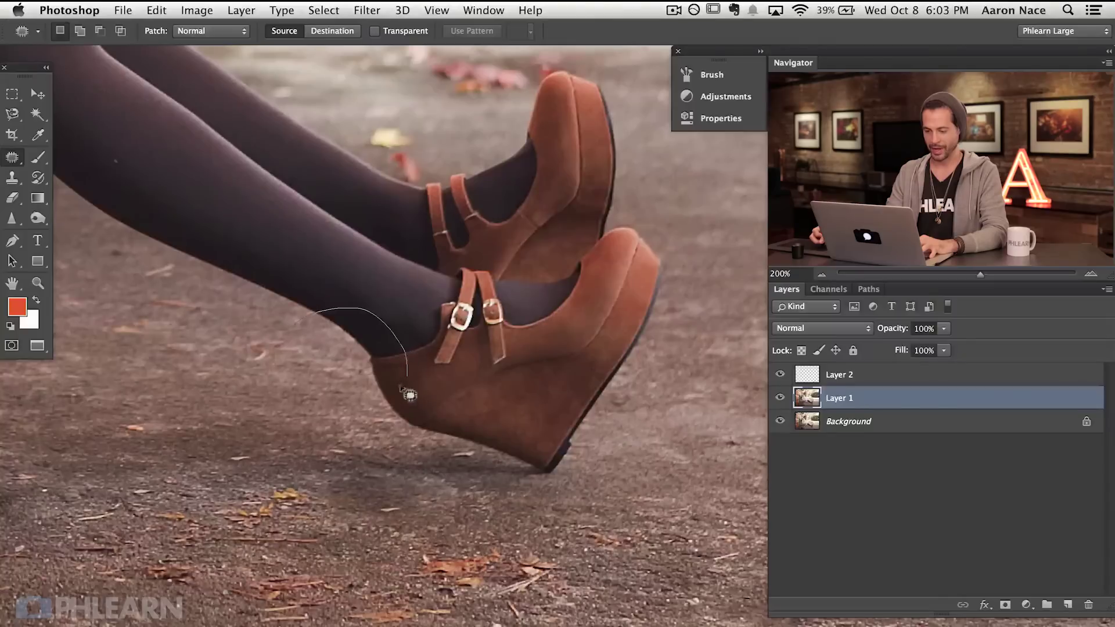
drag(324, 384, 297, 322)
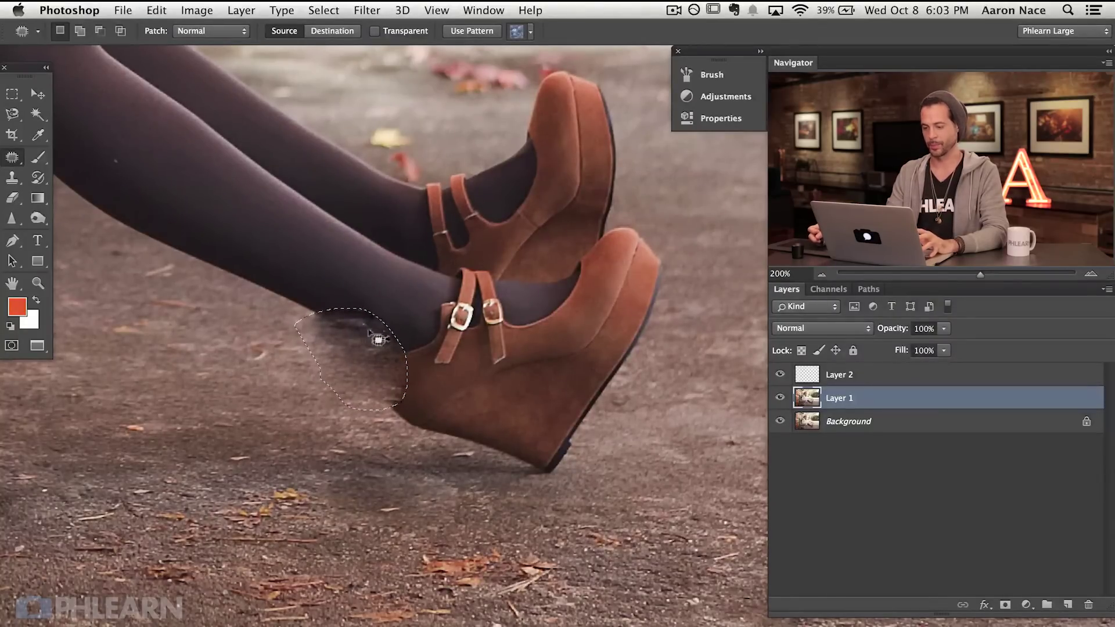
key(super+z)
Step: Try patching the same ankle and heel selection on Layer 2 with Patch set to Content-Aware, and undo it
click(888, 377)
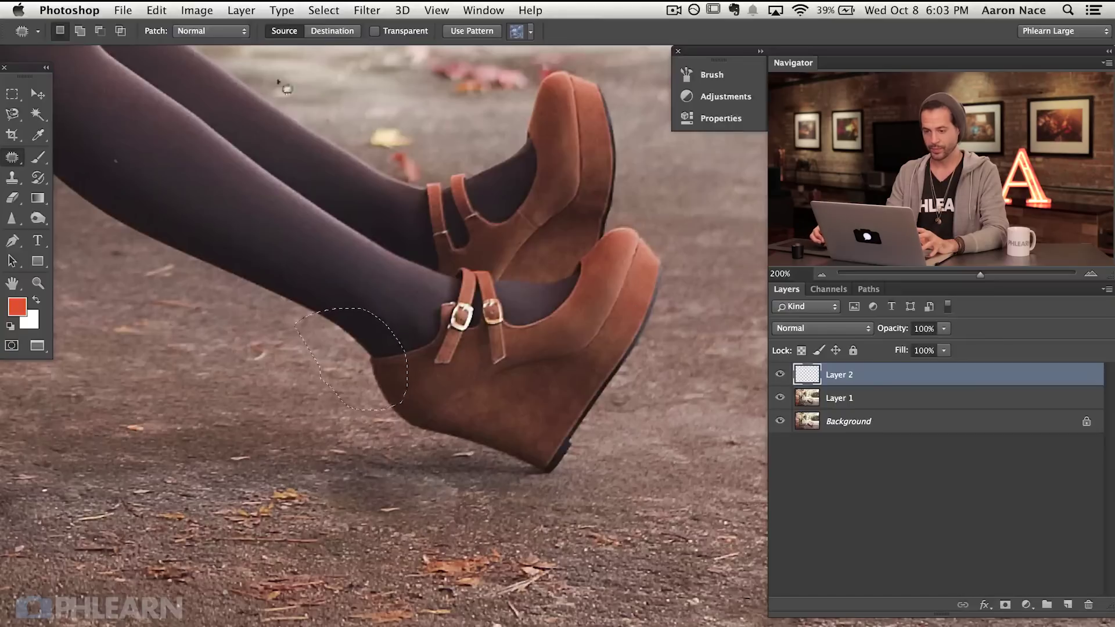
click(204, 31)
click(219, 43)
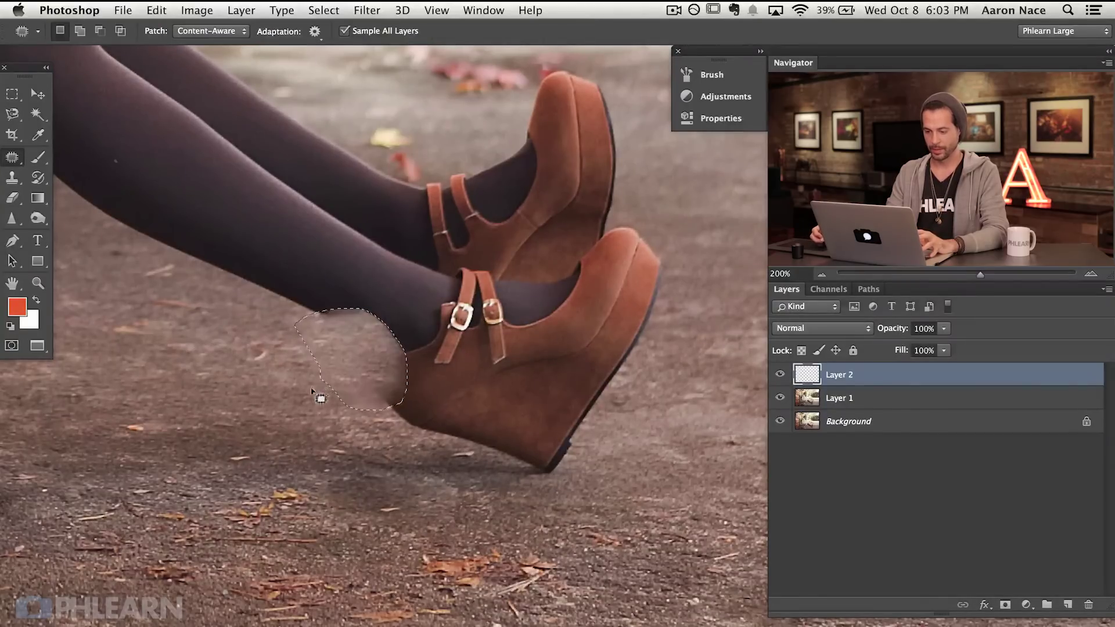
key(super+z)
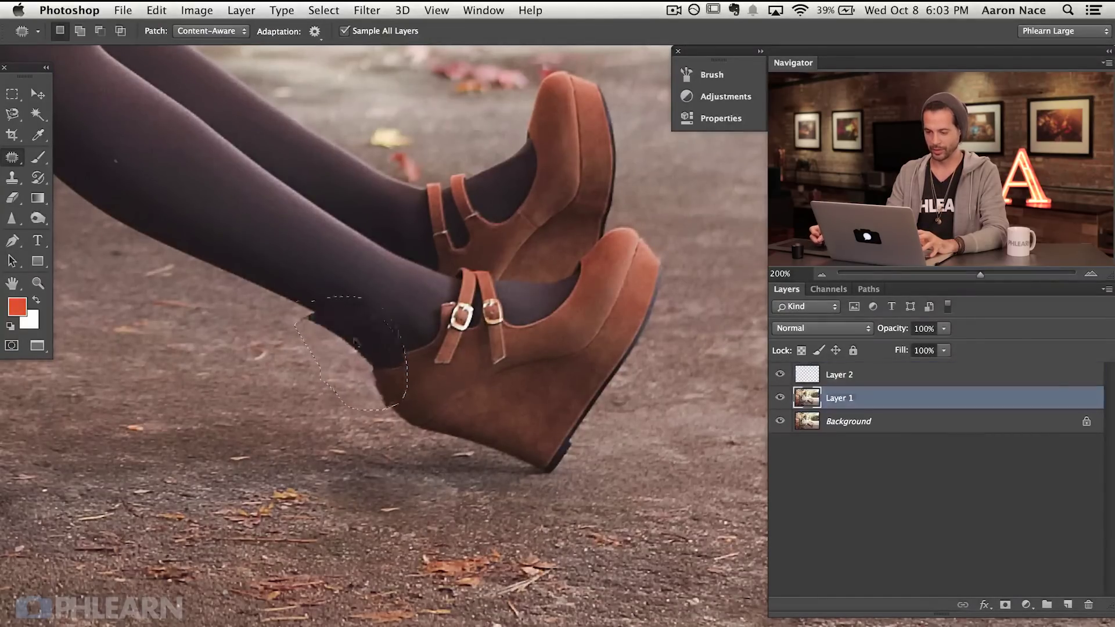
Step: Try a Content-Aware patch of the ankle and heel selection on Layer 1, undo it, return Patch to Normal, and deselect
drag(256, 270, 253, 263)
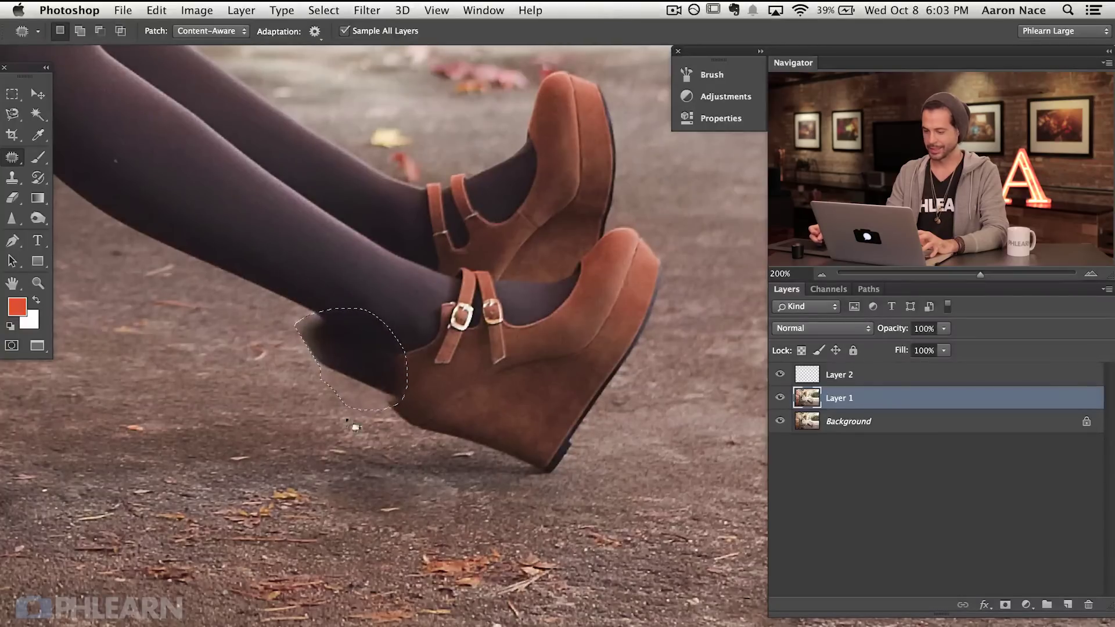
click(210, 30)
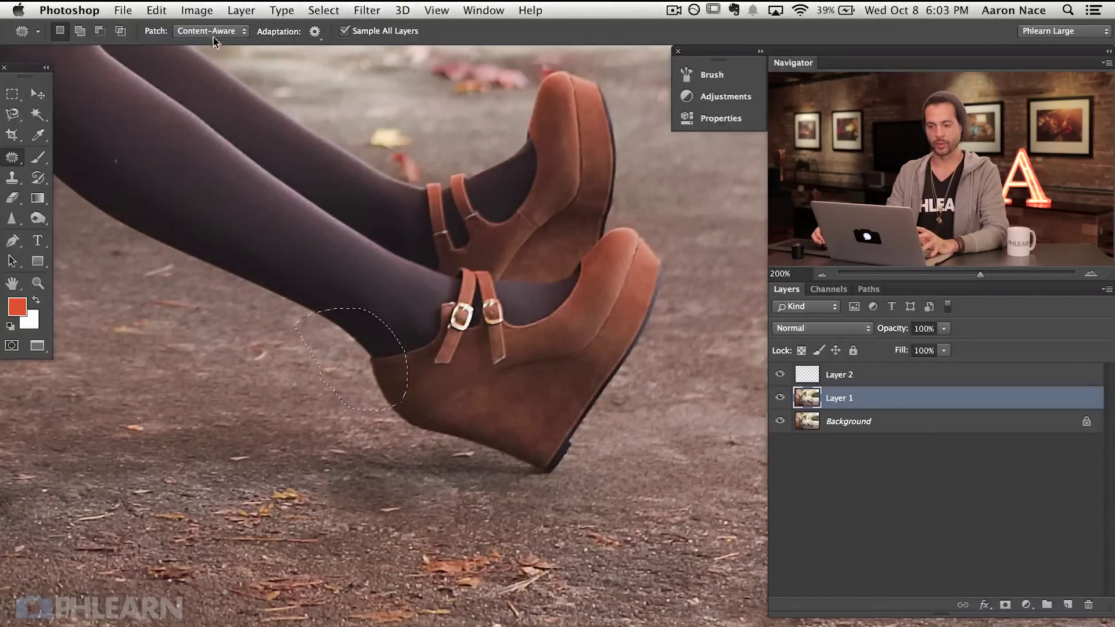
click(198, 21)
key(super+d)
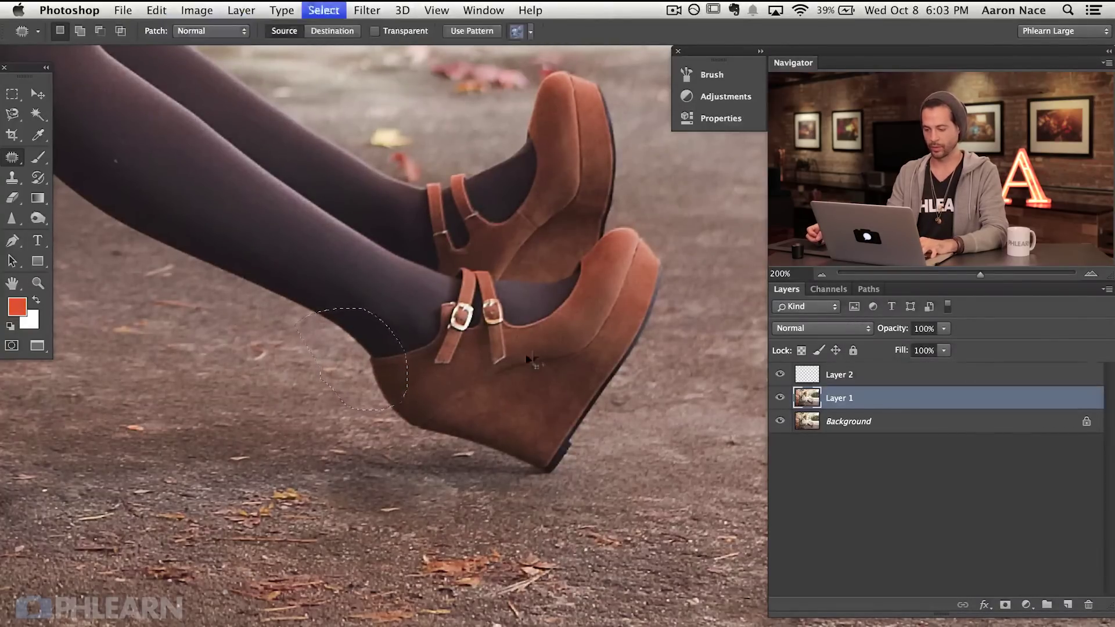
Step: Select the horizontal crack across the bench's left wooden post, patch it from clean wood on the same post, and deselect
drag(598, 366, 317, 352)
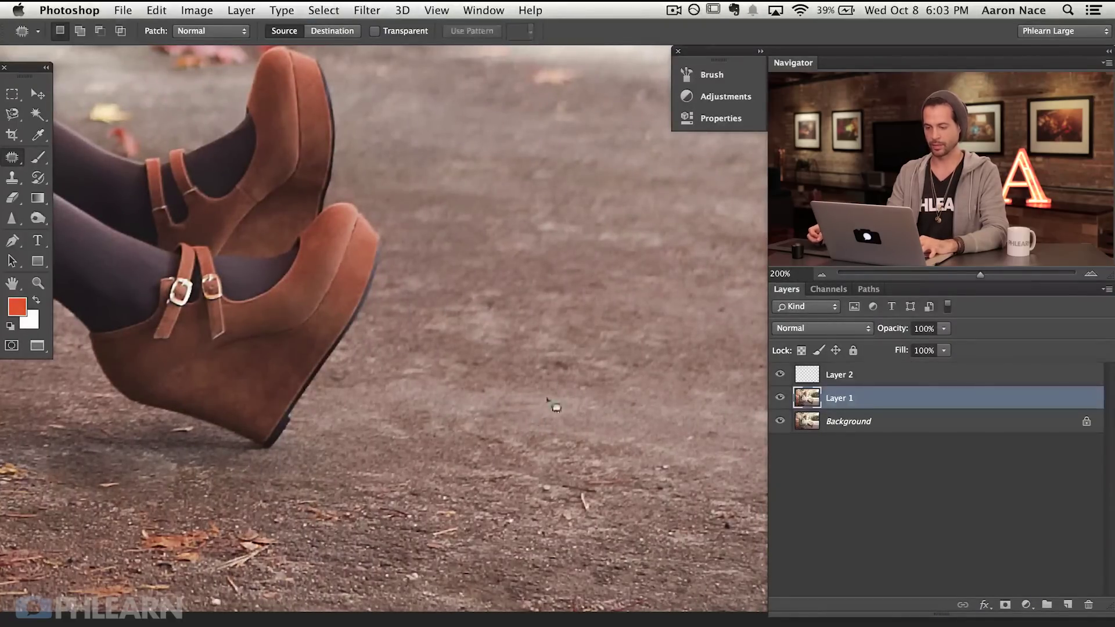
scroll(359, 374, left, 15)
scroll(358, 374, up, 5)
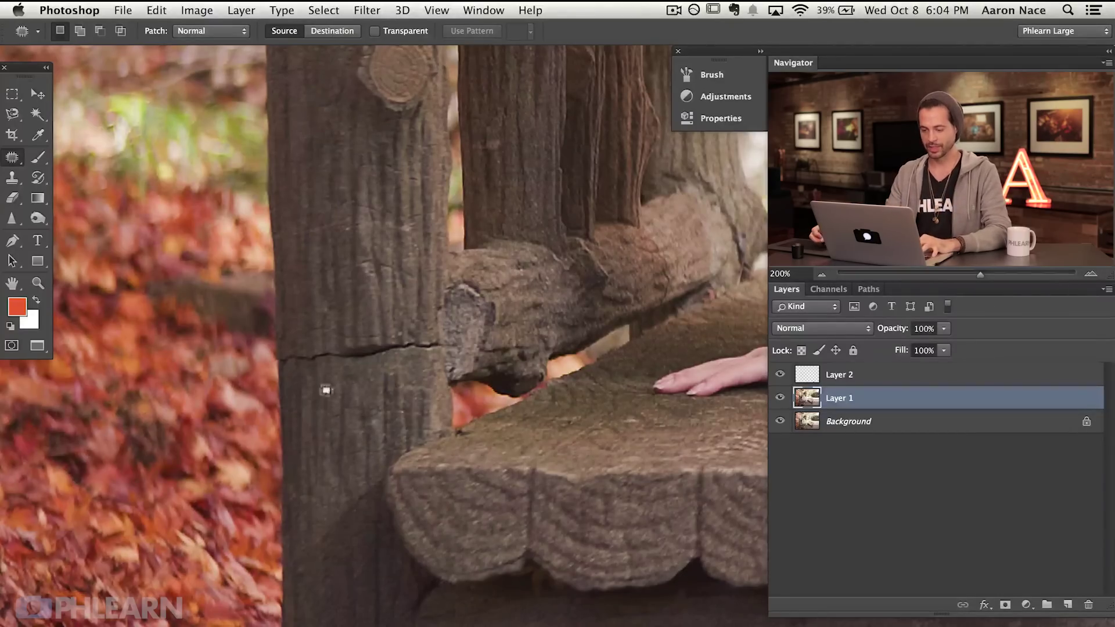
drag(377, 324, 317, 316)
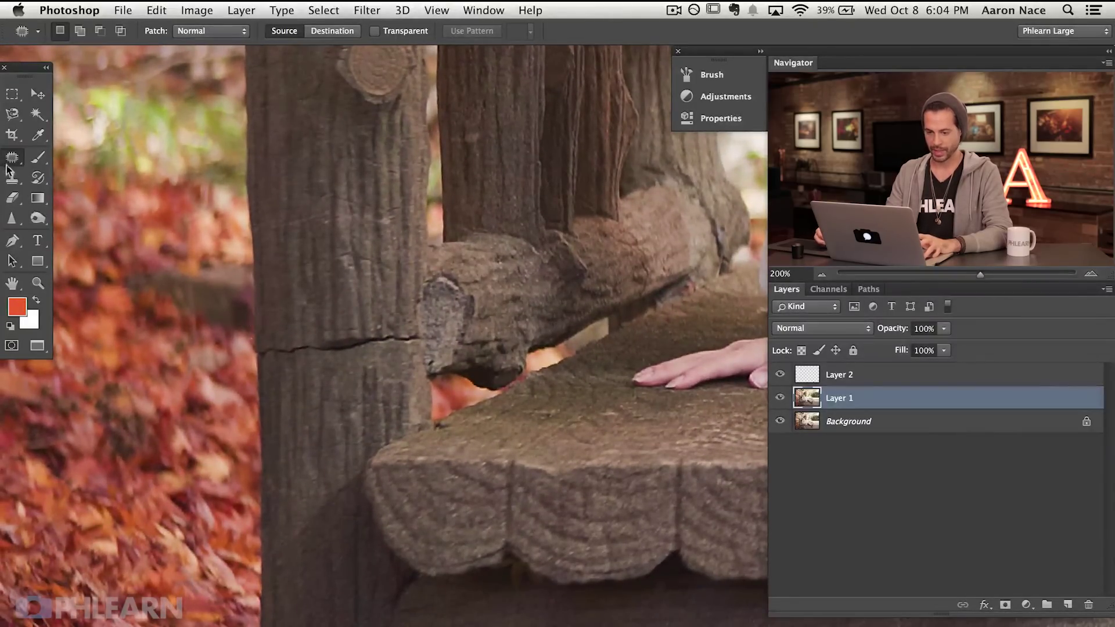
mouse_move(269, 335)
mouse_down()
mouse_move(258, 359)
mouse_move(312, 360)
mouse_move(412, 341)
mouse_move(410, 316)
mouse_move(349, 320)
mouse_move(370, 317)
mouse_move(368, 291)
mouse_up()
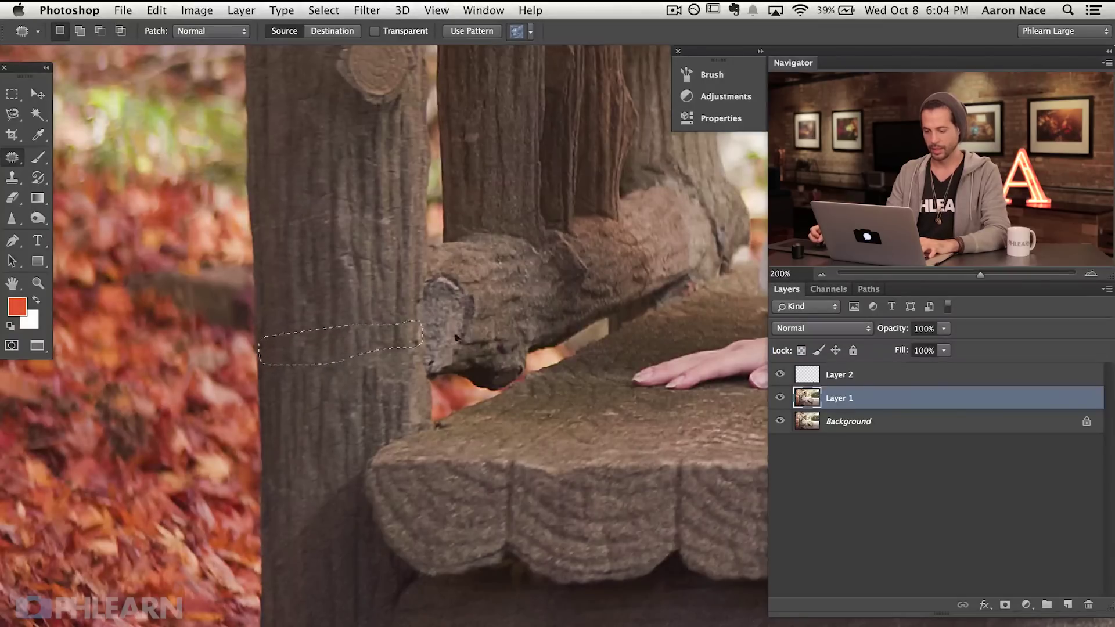
key(super+d)
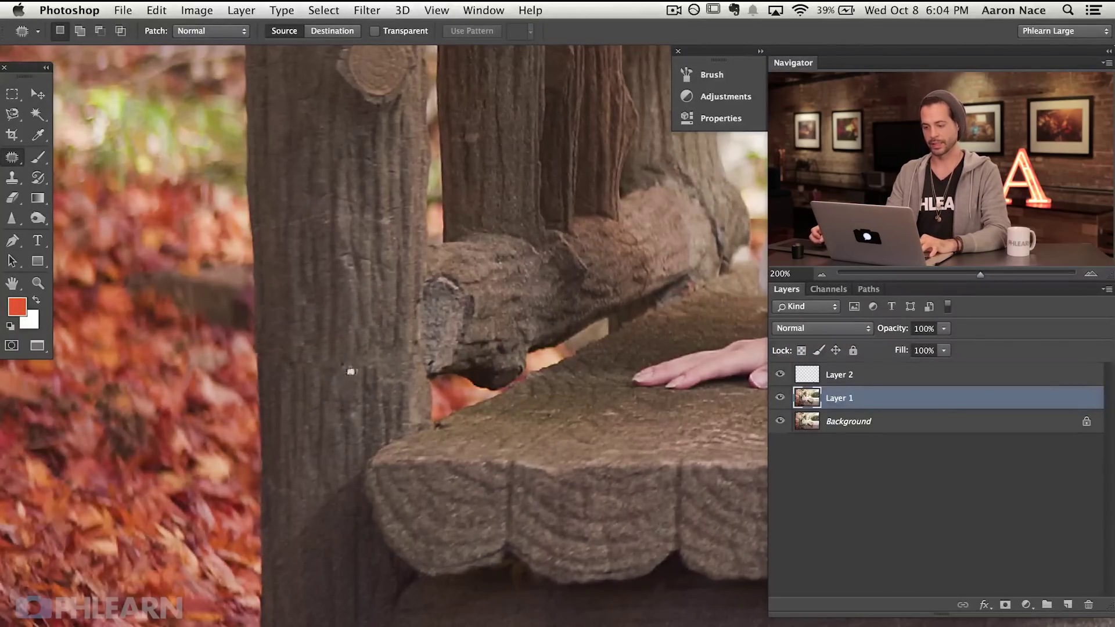
Step: Select Layer 1 and Layer 2 together and group them above the Background
key(super+minus)
key(super+minus)
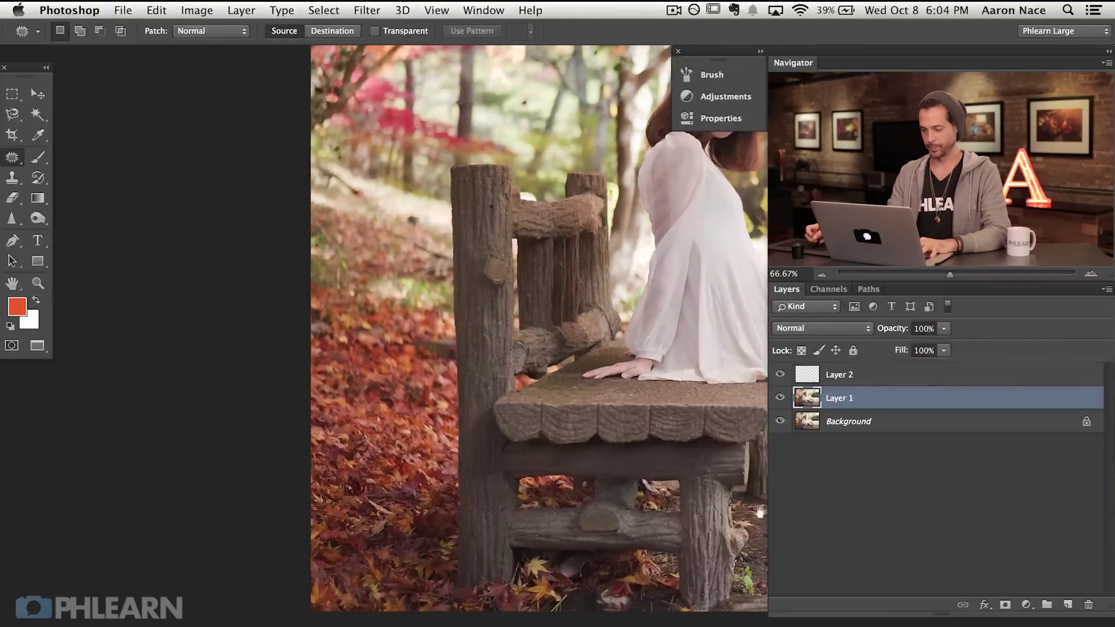
scroll(759, 511, right, 15)
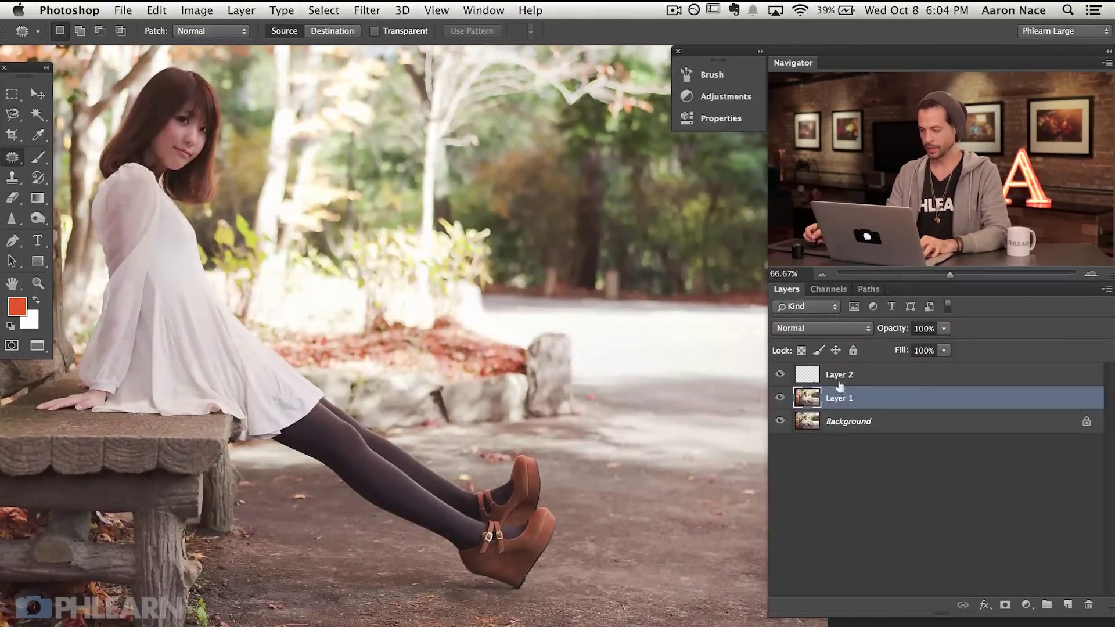
shift+click(849, 378)
key(super+g)
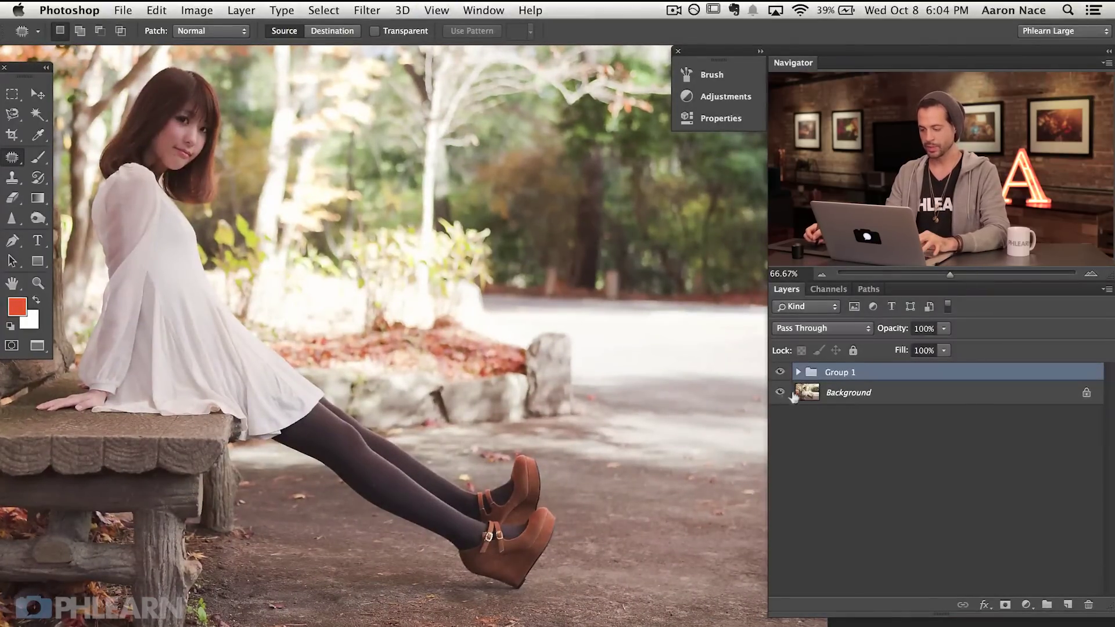